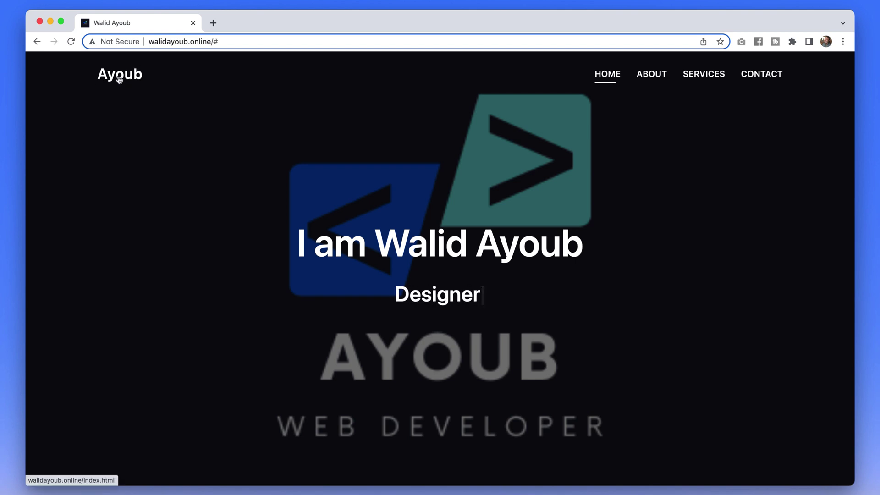
scroll(164, 108, down, 5)
scroll(164, 108, down, 5)
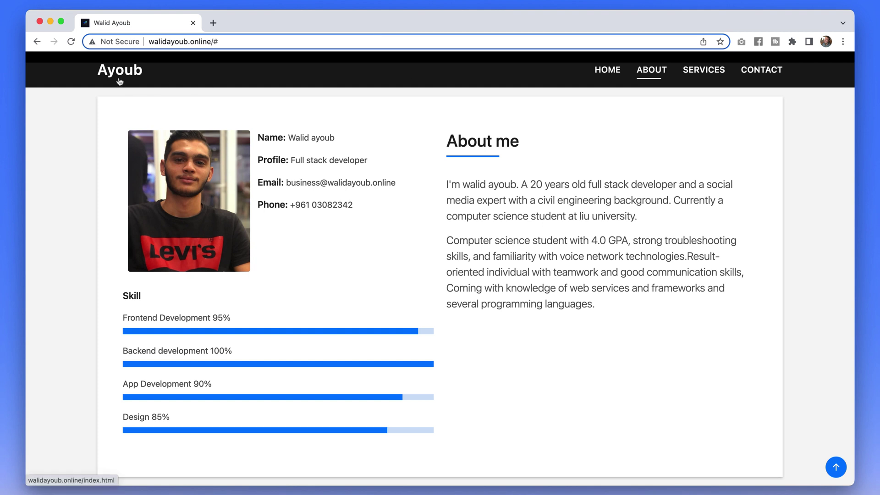
Jump back to the hero via HOME, then return to About me and select profile and paragraph text.
click(608, 69)
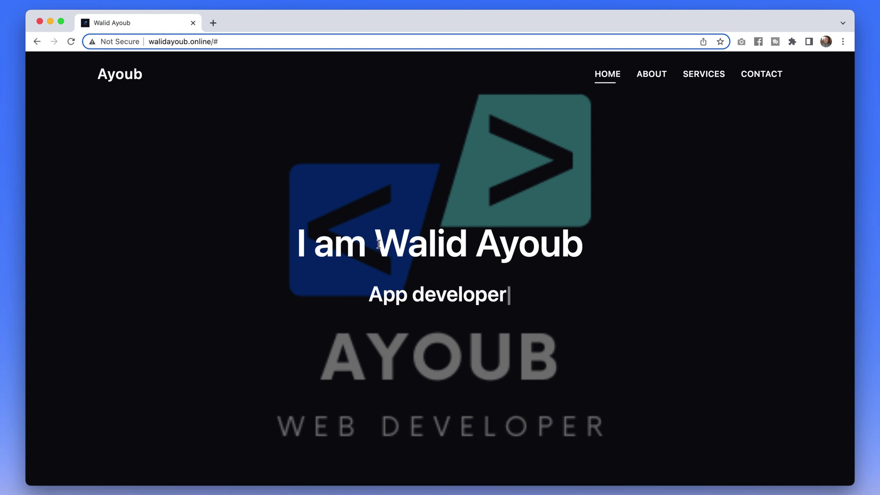
scroll(467, 248, down, 5)
scroll(483, 248, down, 5)
scroll(483, 248, down, 5)
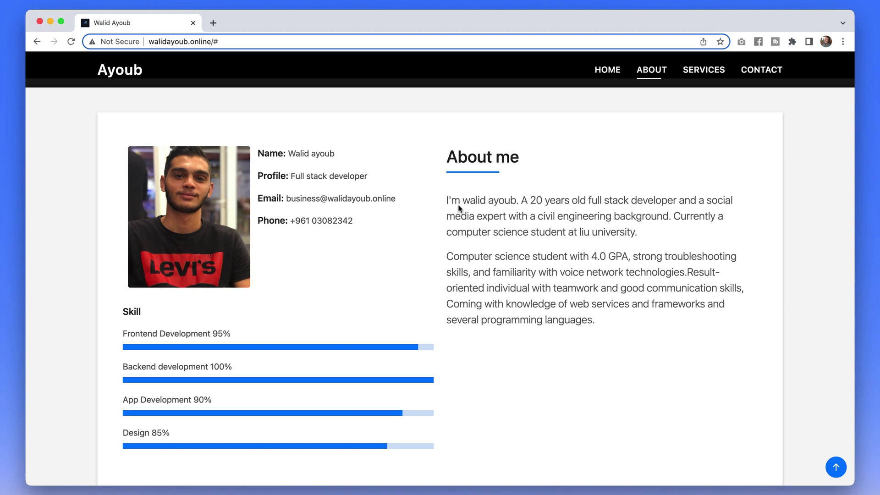
scroll(368, 228, down, 3)
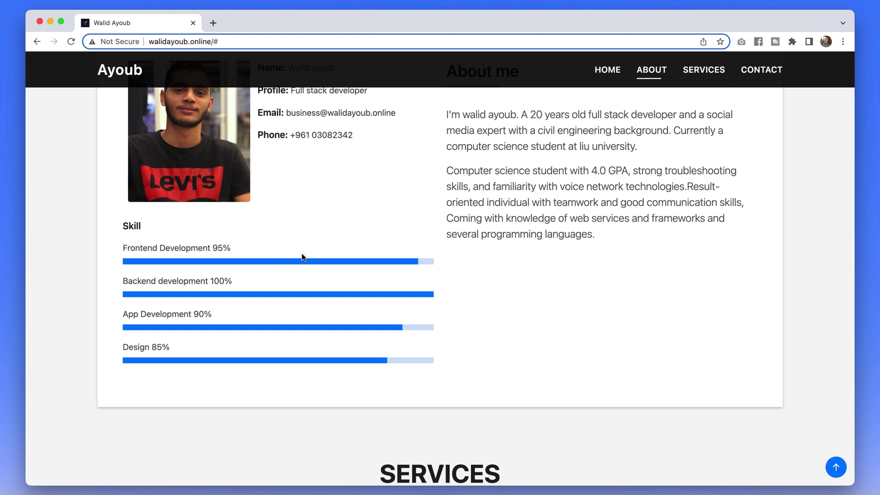
scroll(302, 257, up, 4)
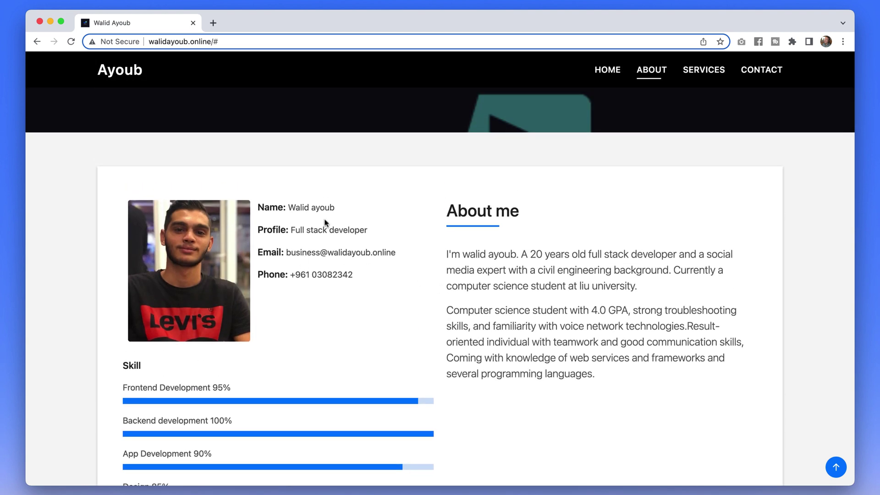
drag(312, 209, 316, 210)
drag(693, 326, 686, 329)
scroll(587, 355, down, 10)
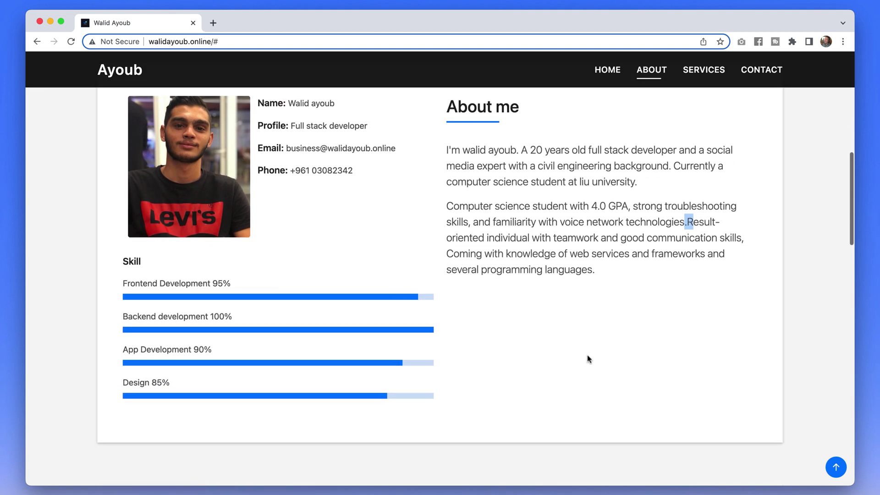
scroll(587, 354, down, 1)
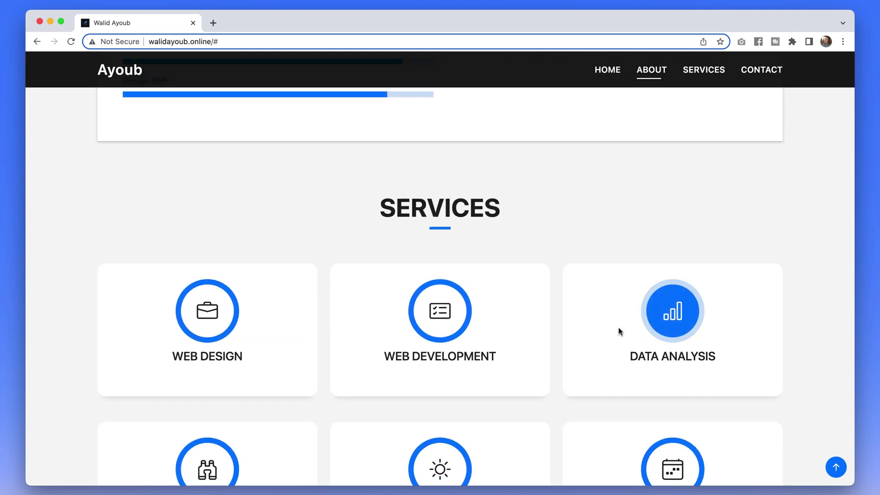
scroll(279, 342, down, 3)
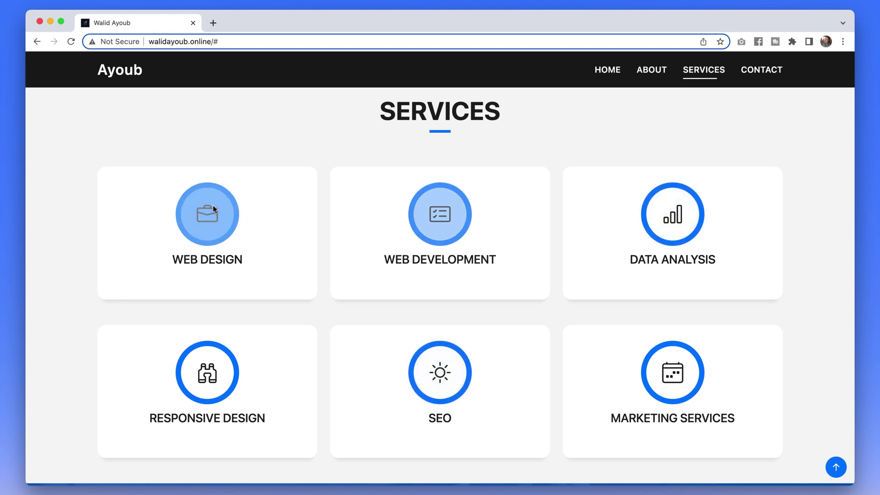
scroll(438, 160, up, 3)
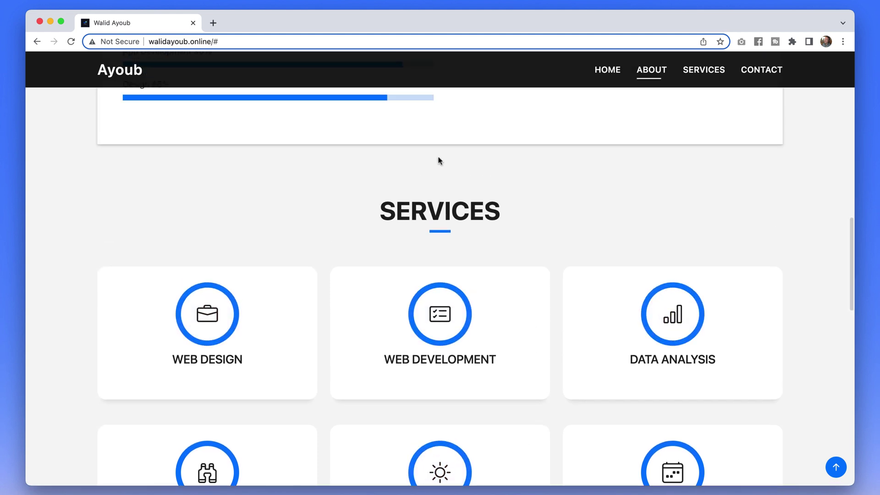
scroll(431, 265, down, 4)
scroll(431, 265, down, 1)
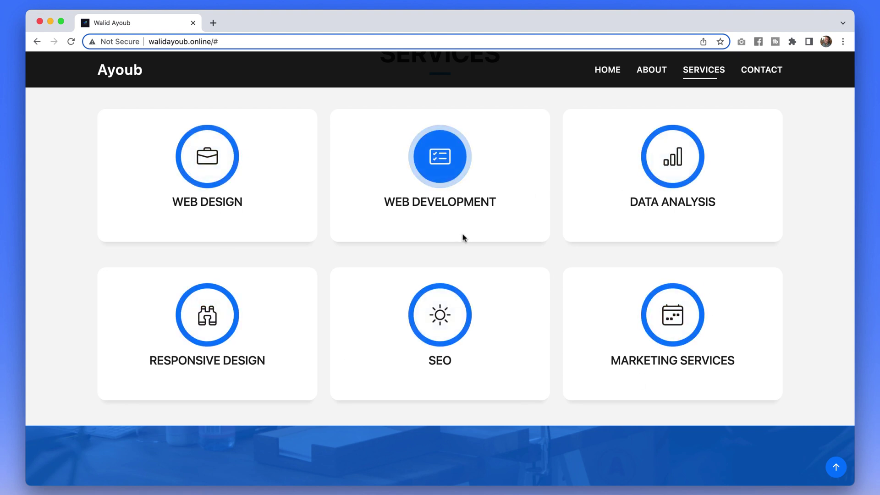
scroll(477, 253, down, 3)
scroll(477, 253, down, 3)
scroll(477, 253, down, 2)
scroll(476, 253, down, 3)
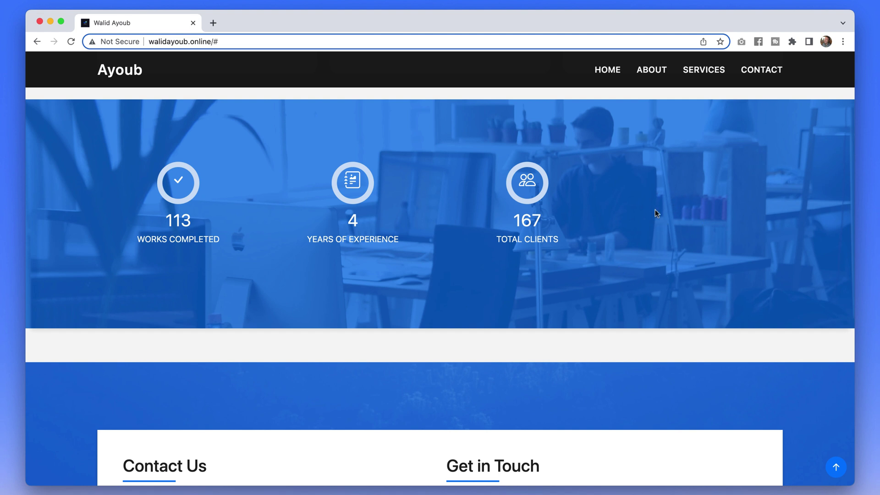
scroll(623, 252, down, 5)
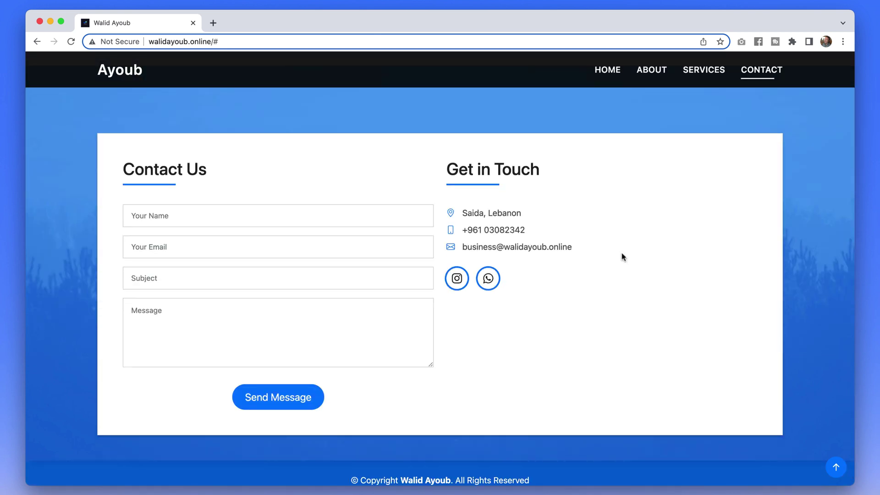
scroll(624, 257, down, 1)
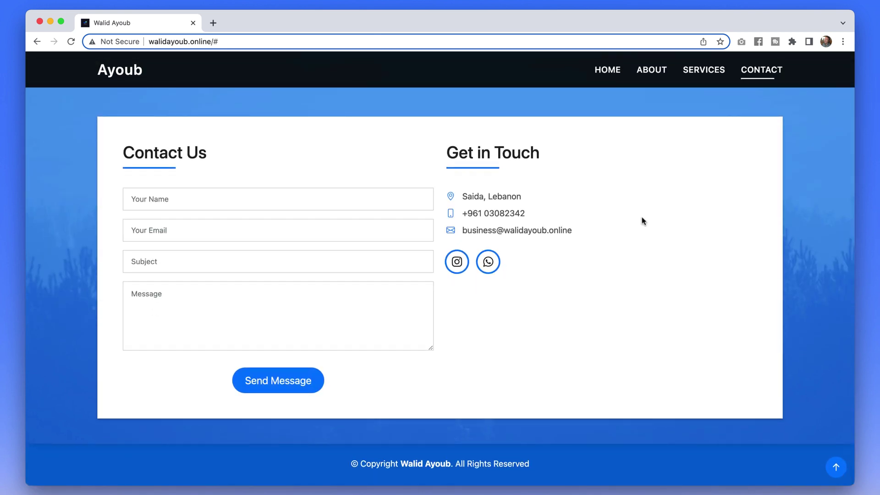
Open DevTools via Inspect, toggle the mobile hamburger menu, and inspect the hero content element.
right_click(641, 202)
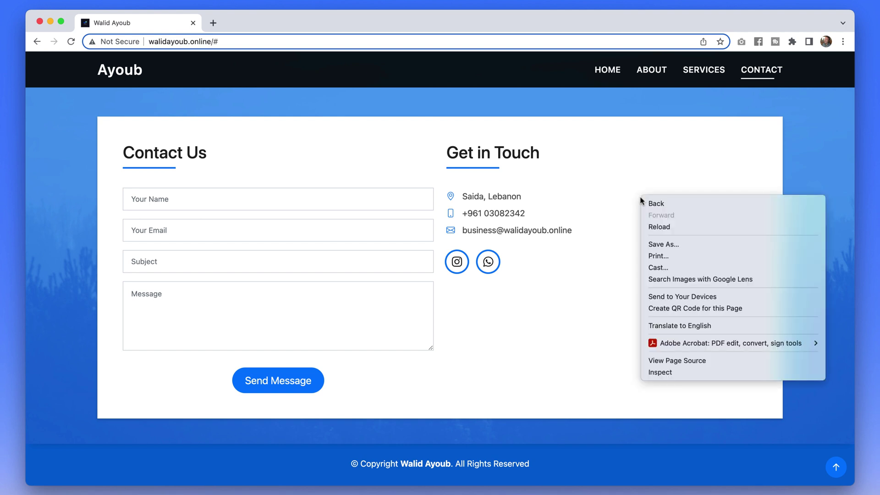
click(663, 373)
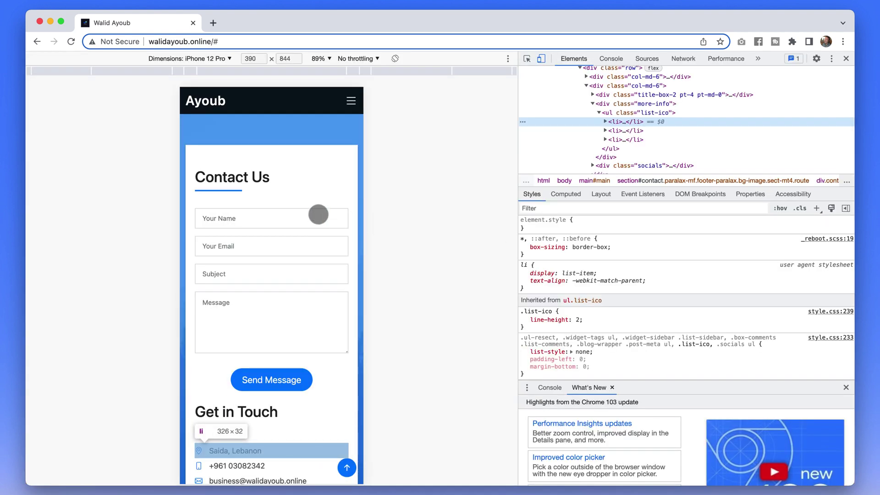
scroll(318, 215, up, 5)
scroll(319, 216, up, 10)
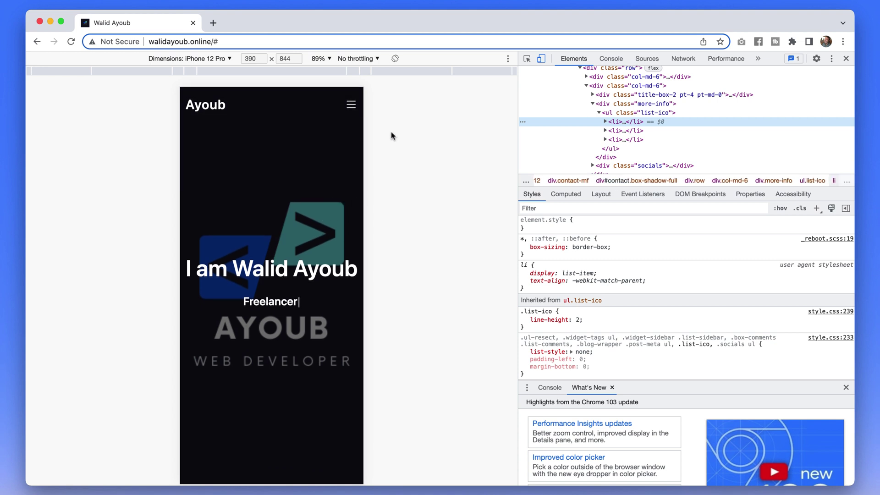
click(351, 104)
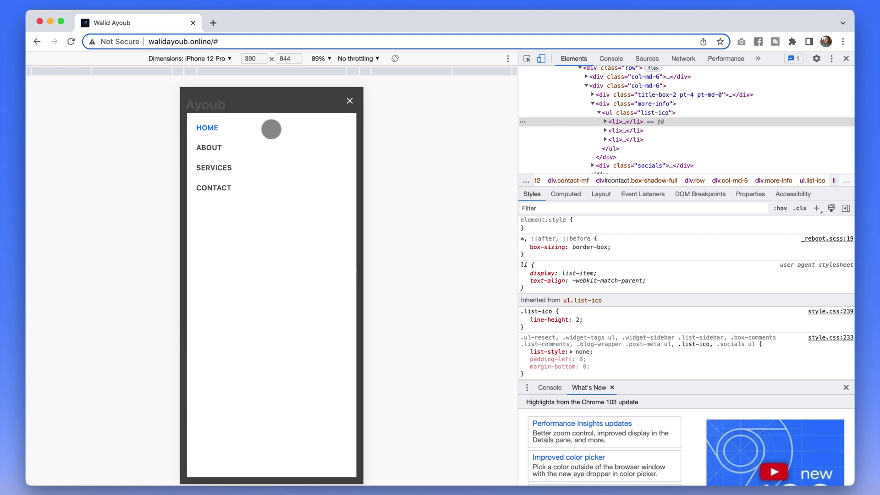
click(352, 102)
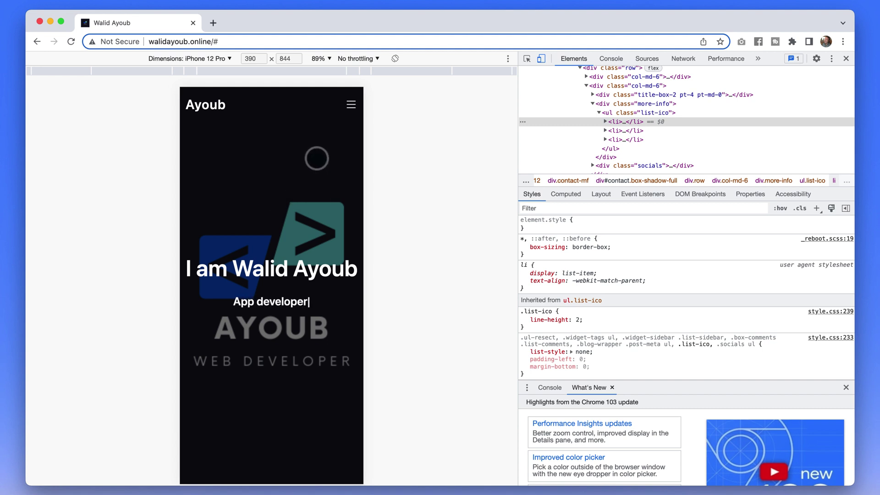
click(346, 166)
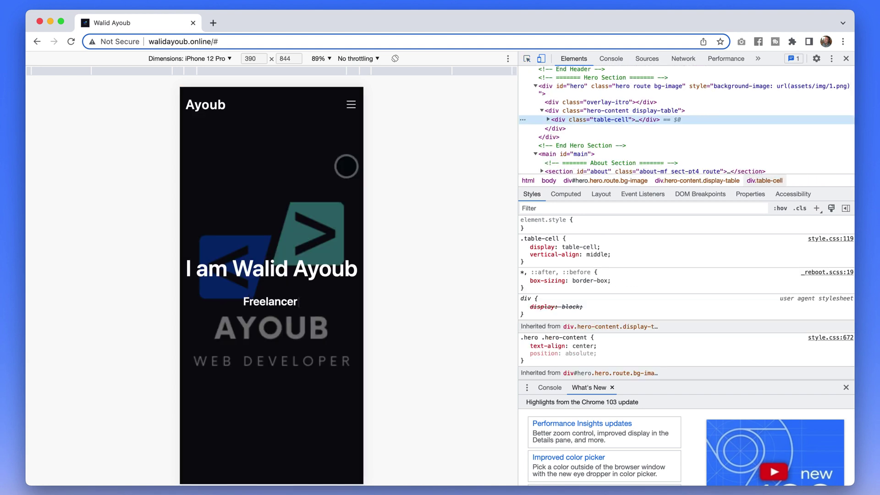
Pick the hero element and toggle the 100% height rule on .display-table off and on.
click(528, 59)
click(337, 180)
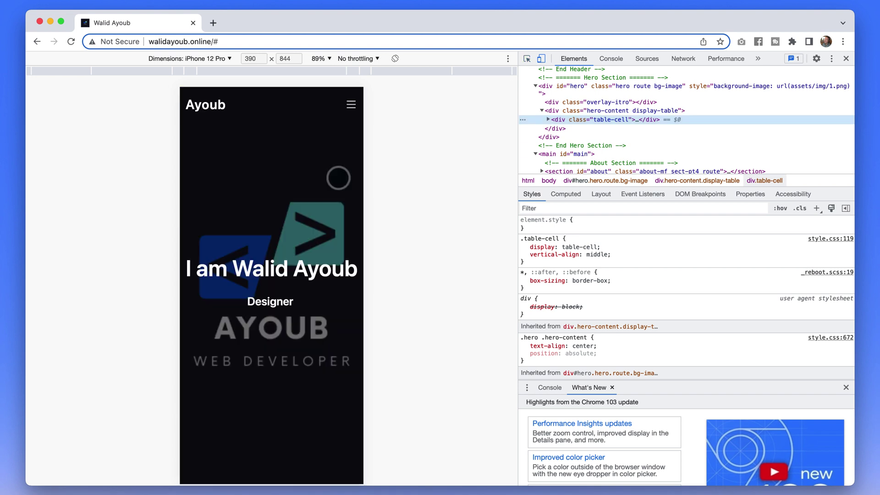
click(548, 121)
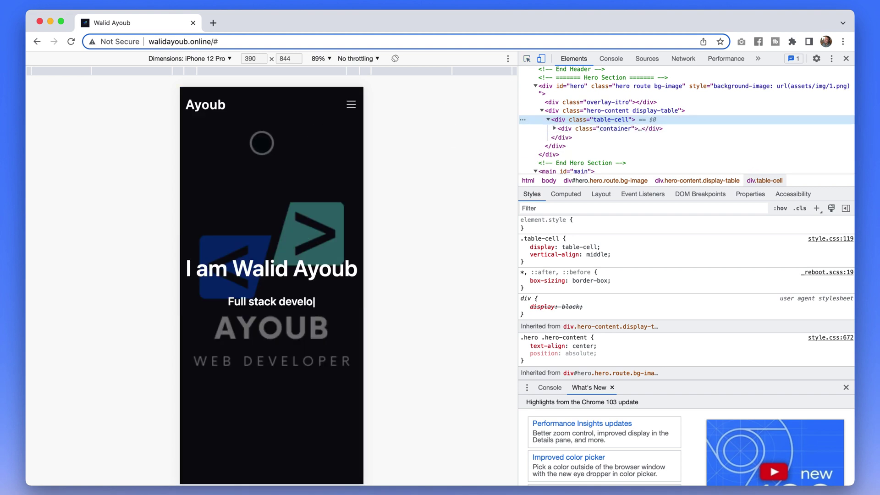
click(565, 130)
click(577, 112)
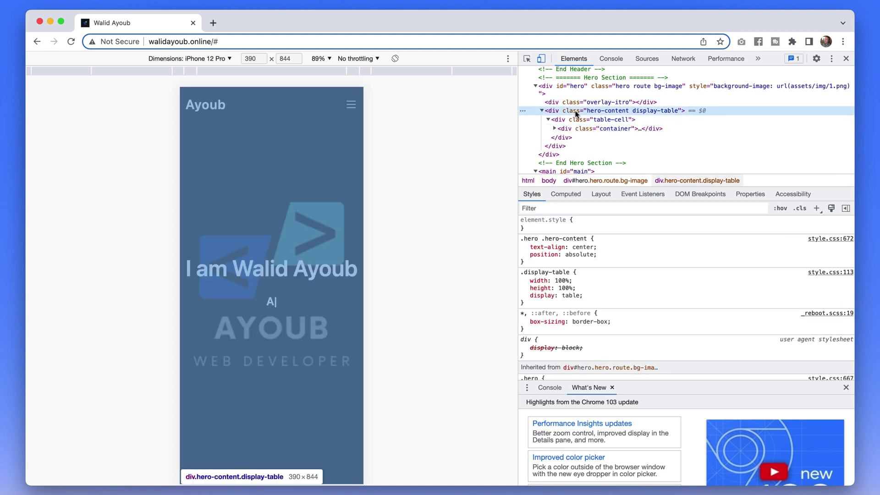
mouse_move(558, 288)
click(524, 288)
click(524, 289)
Inspect the hero overlay and div#hero, then open and close the mobile menu.
click(623, 101)
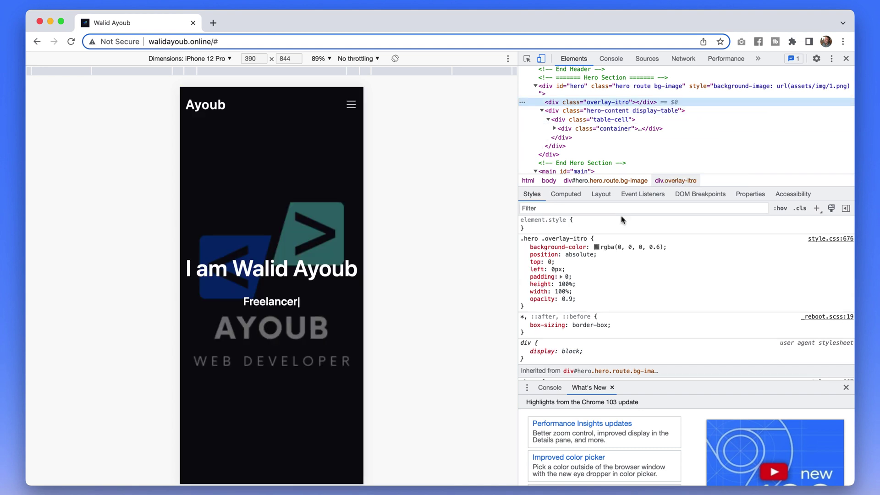
click(603, 87)
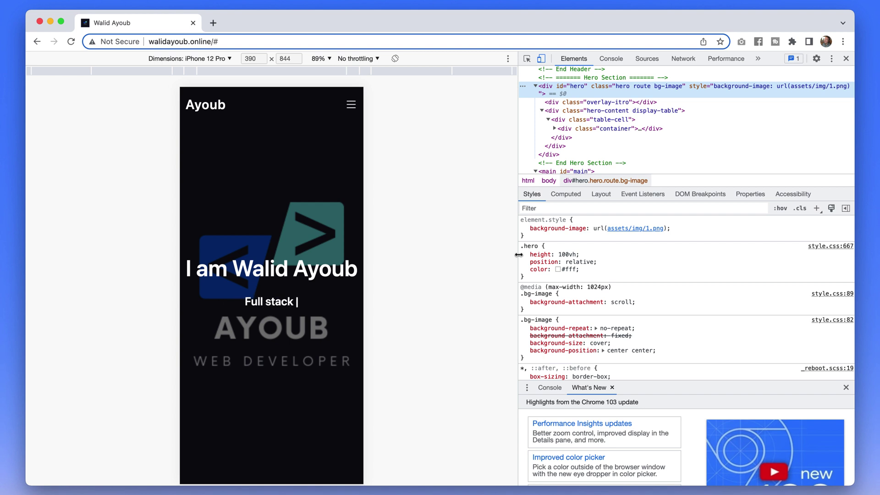
click(350, 105)
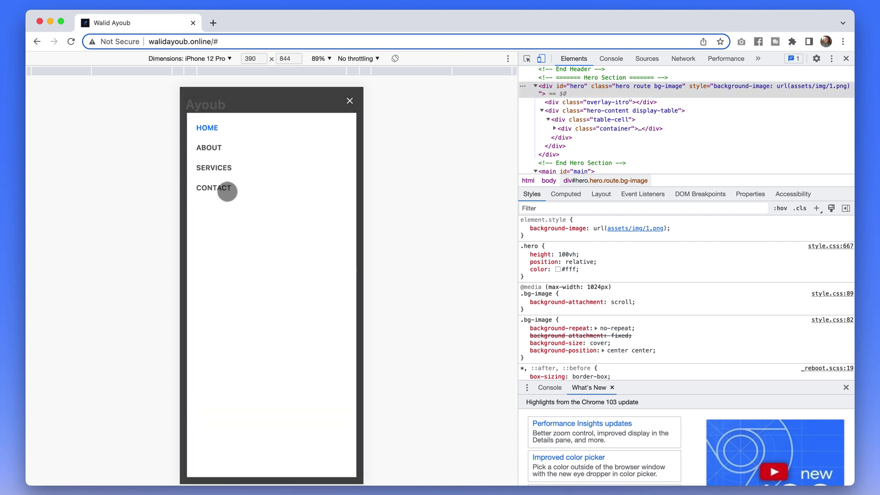
click(350, 101)
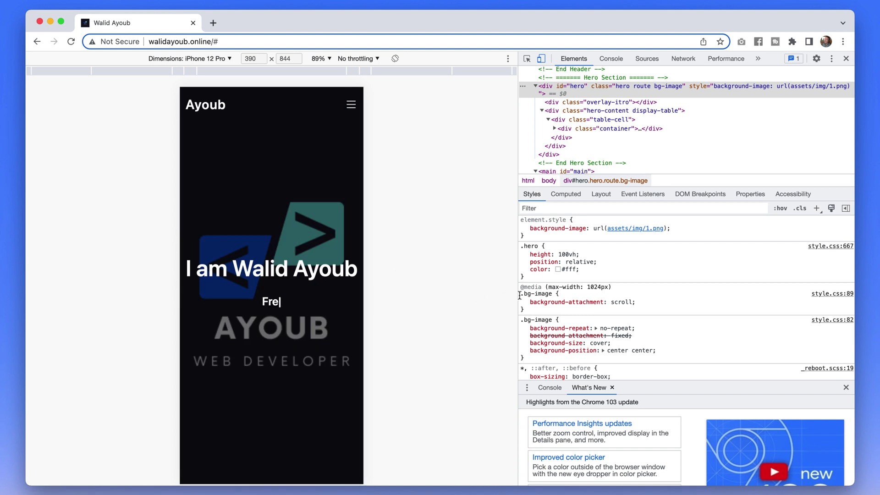
double_click(567, 255)
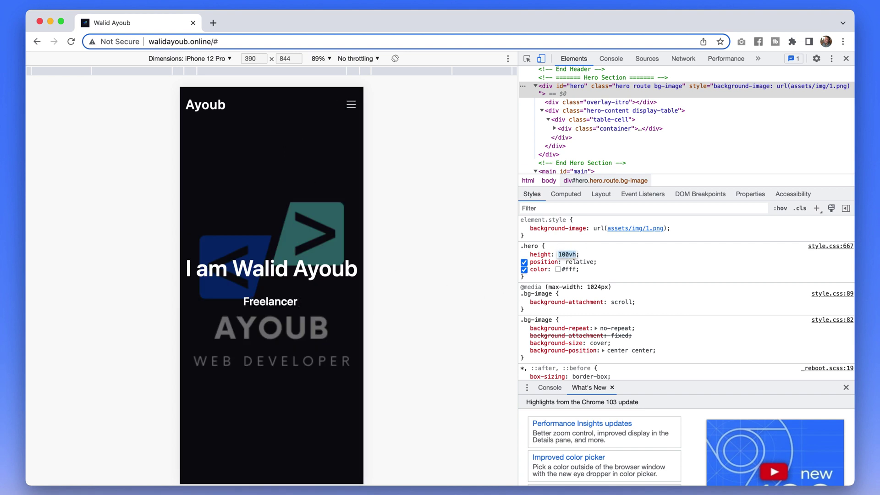
text(5)
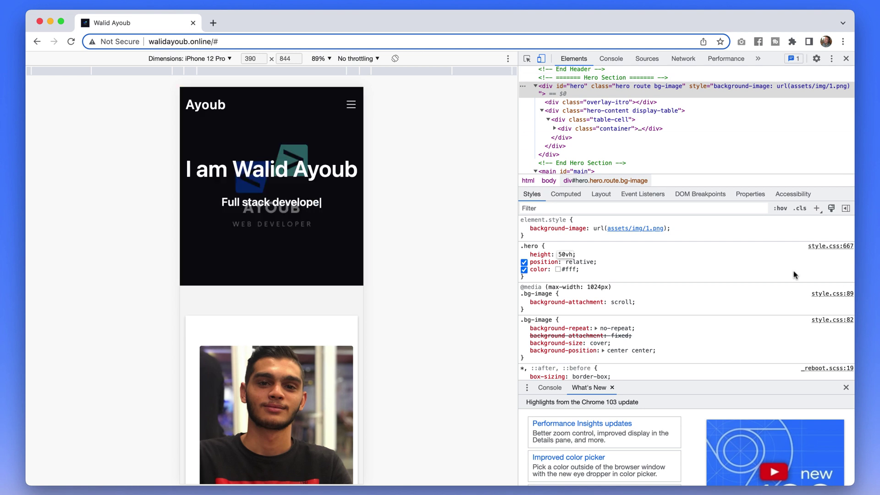
scroll(276, 179, down, 1)
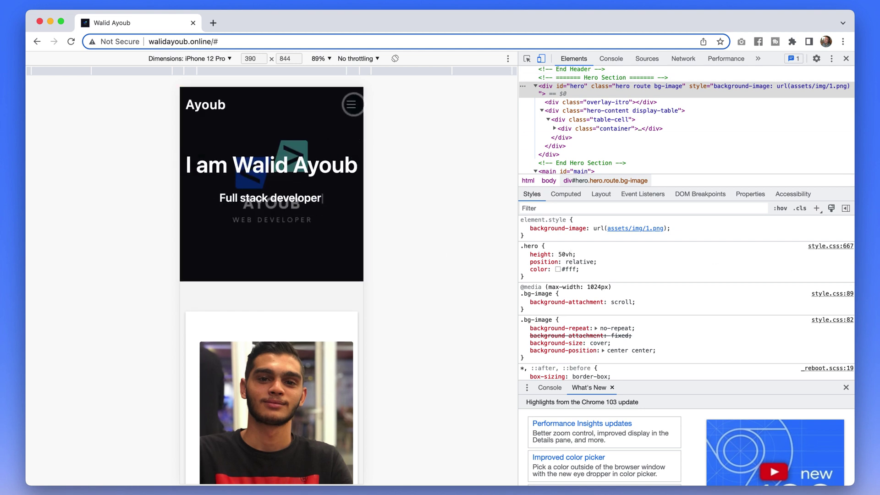
click(350, 105)
click(206, 147)
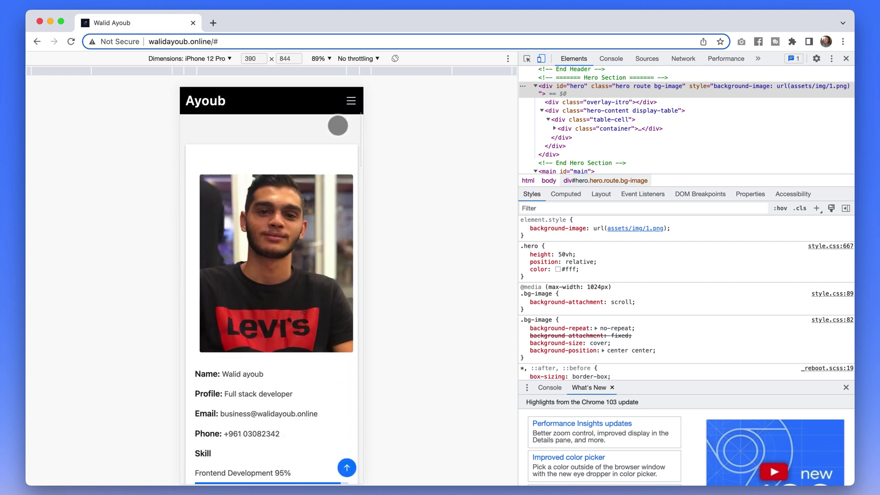
scroll(310, 165, up, 5)
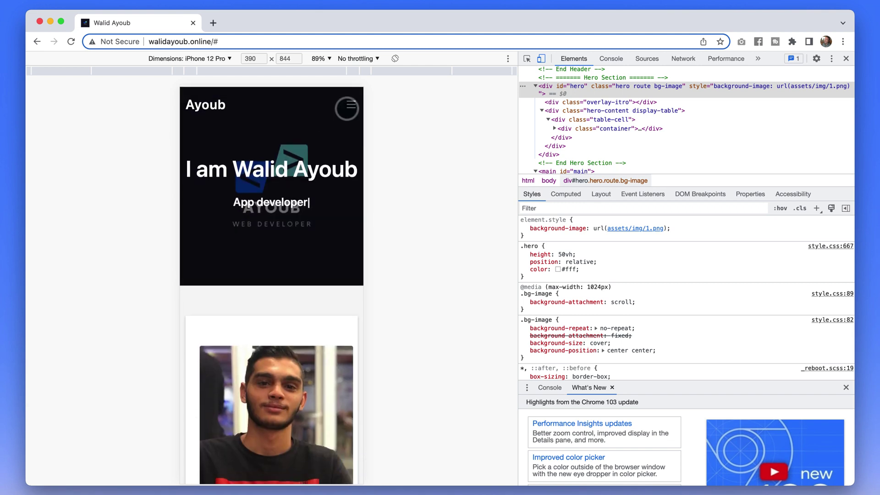
click(349, 105)
click(350, 103)
click(208, 147)
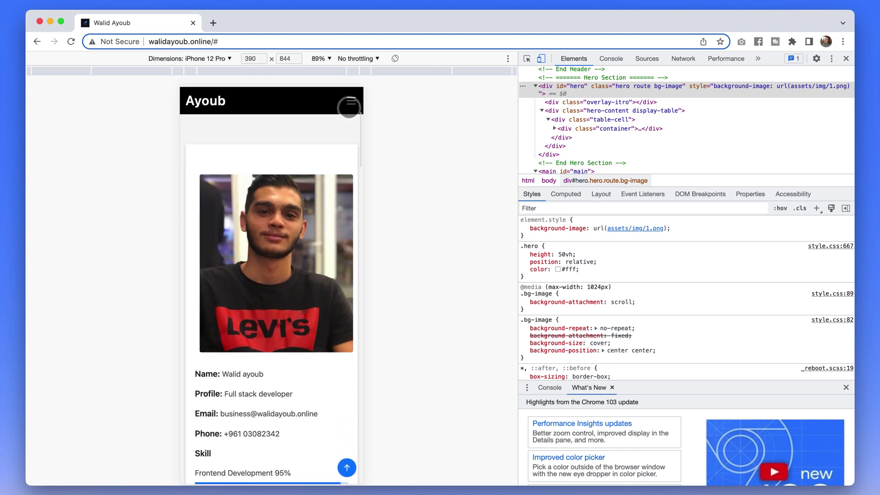
click(349, 101)
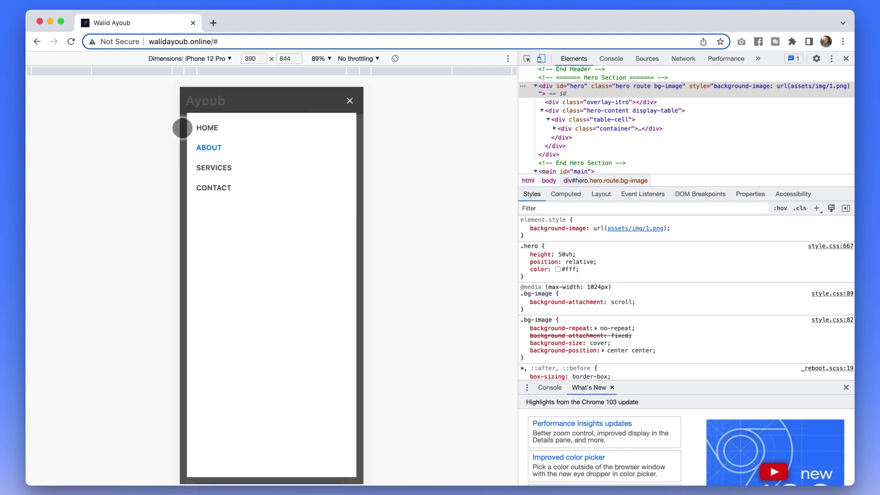
click(350, 100)
scroll(278, 140, up, 5)
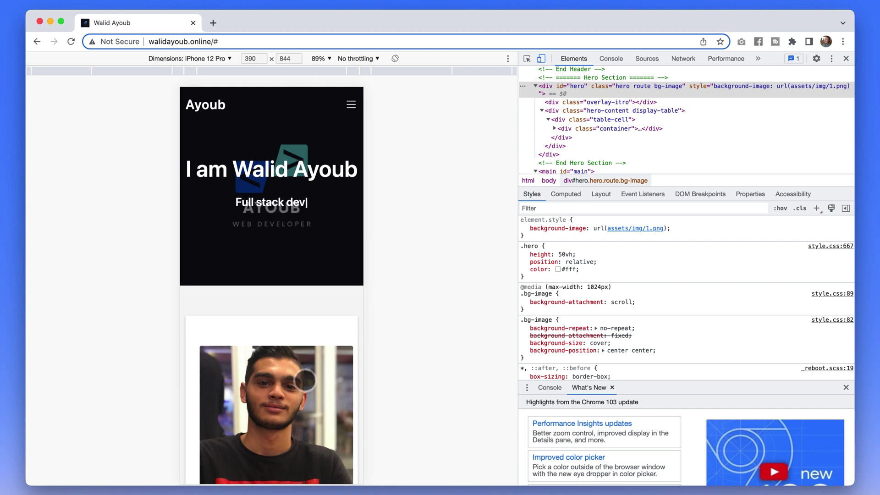
scroll(306, 382, down, 4)
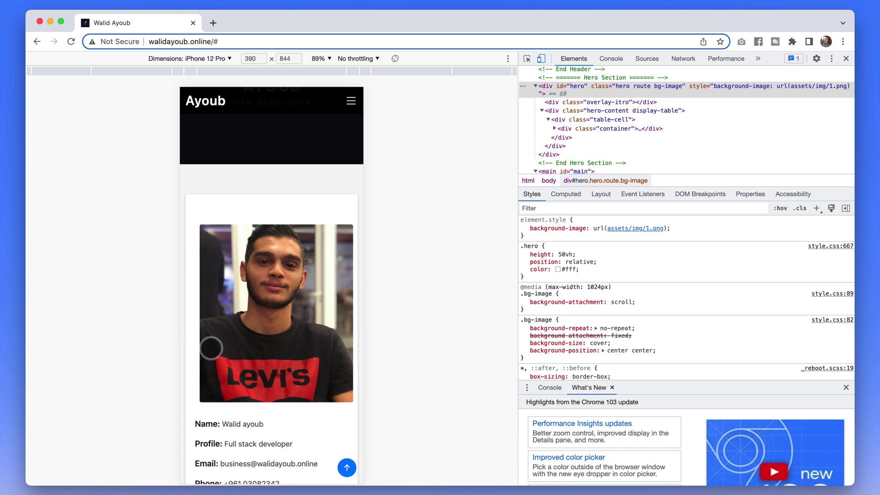
Inspect the portrait photo, disable its 10px left margin, and select its about-img and column parents.
click(296, 242)
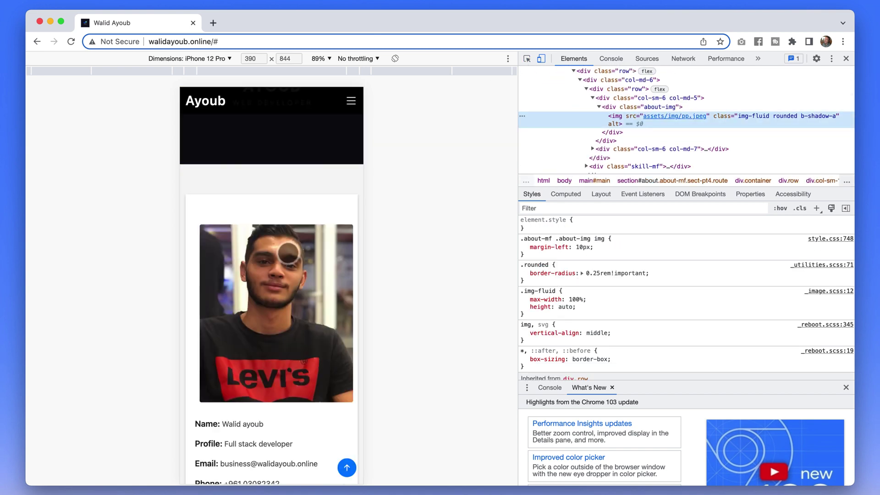
mouse_move(557, 247)
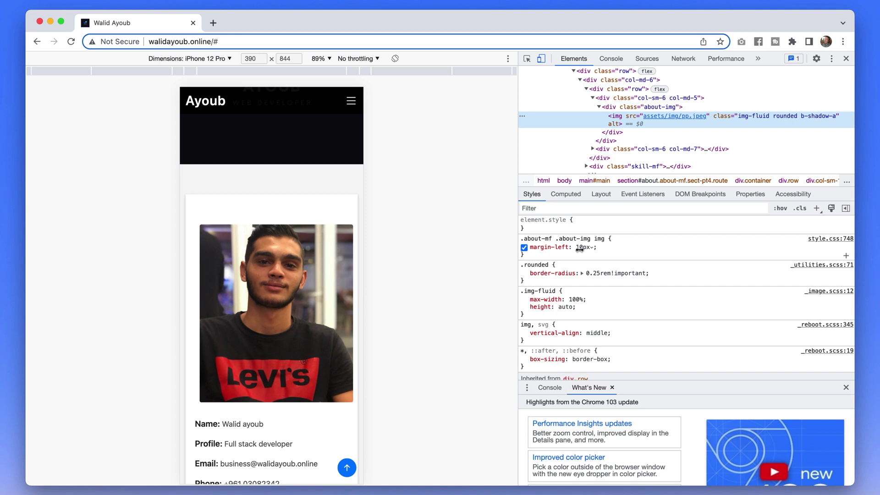
click(524, 248)
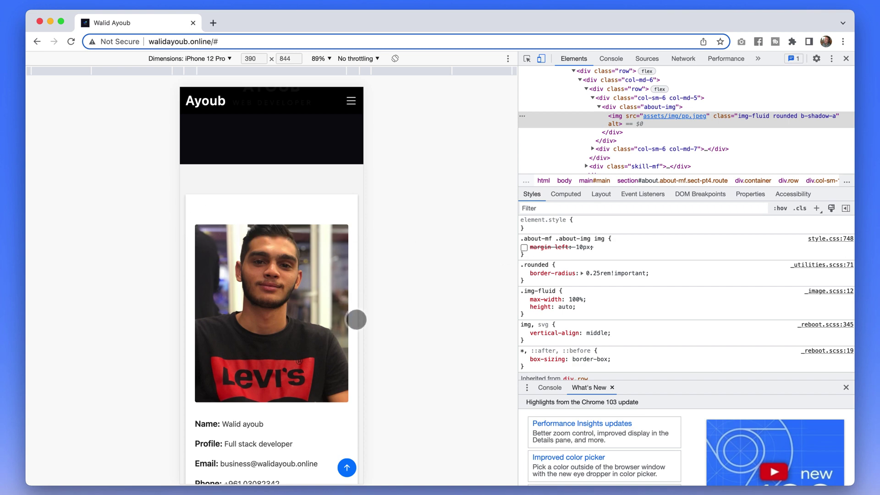
click(619, 108)
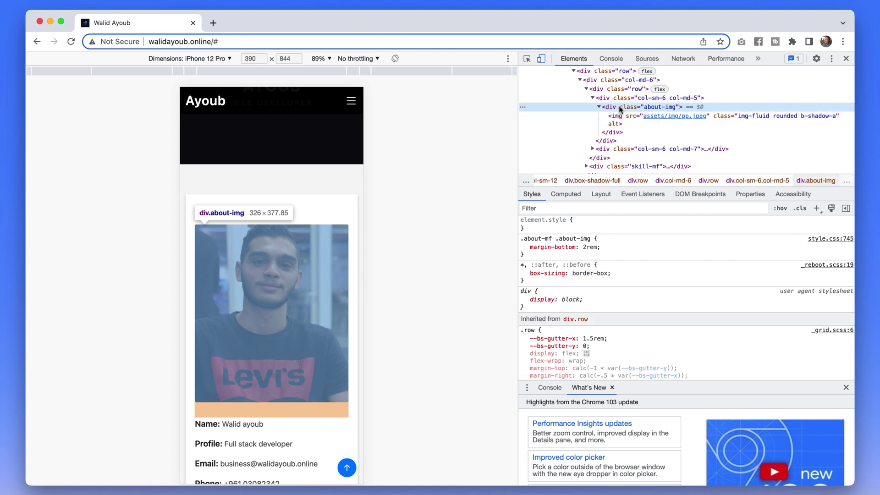
click(632, 97)
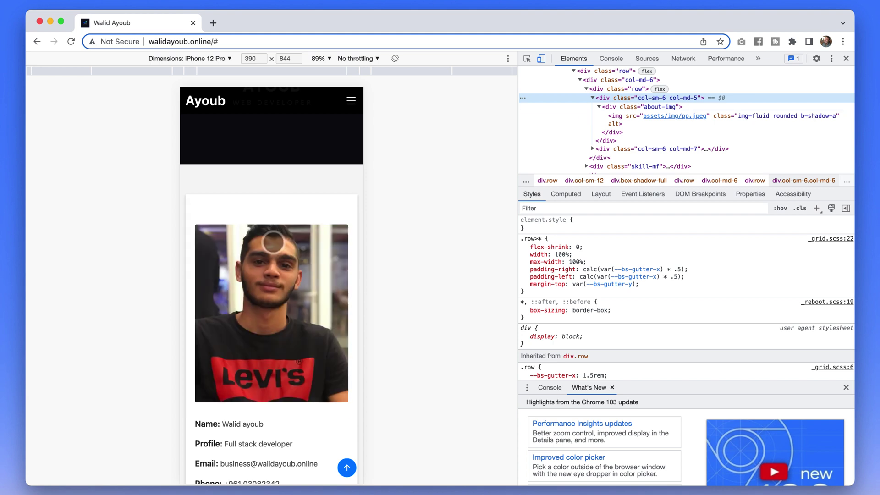
scroll(270, 312, down, 3)
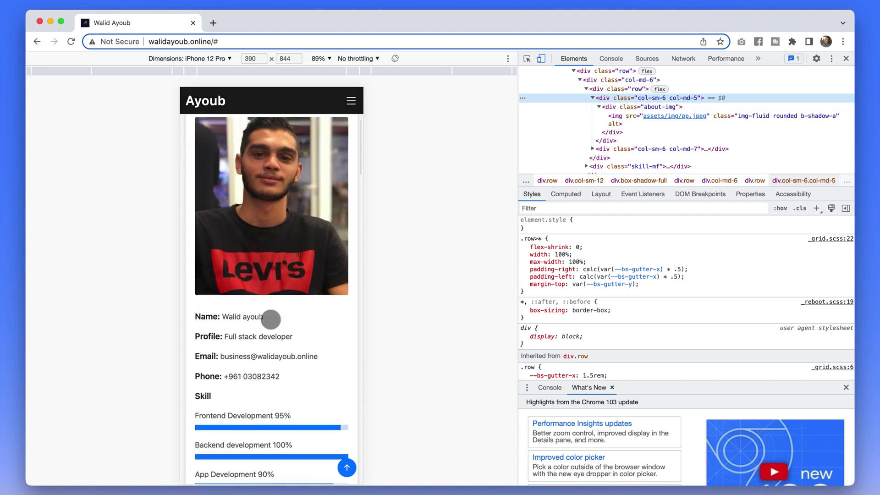
scroll(270, 318, down, 4)
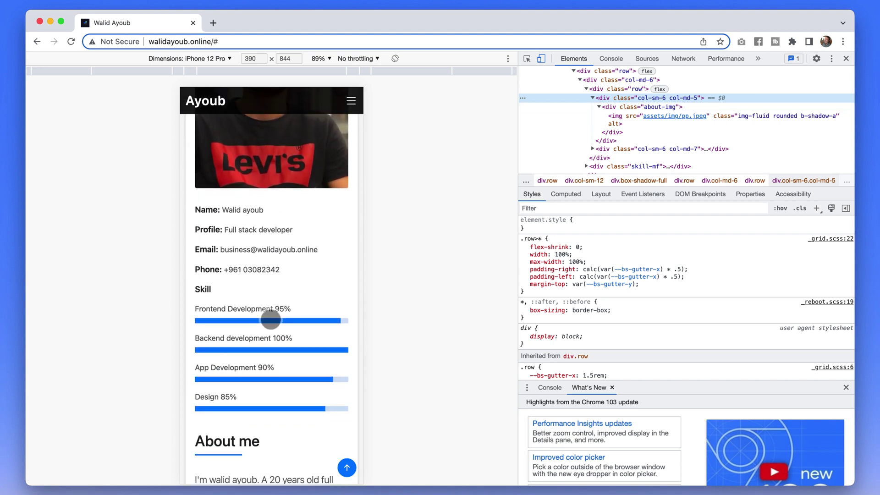
scroll(270, 318, down, 3)
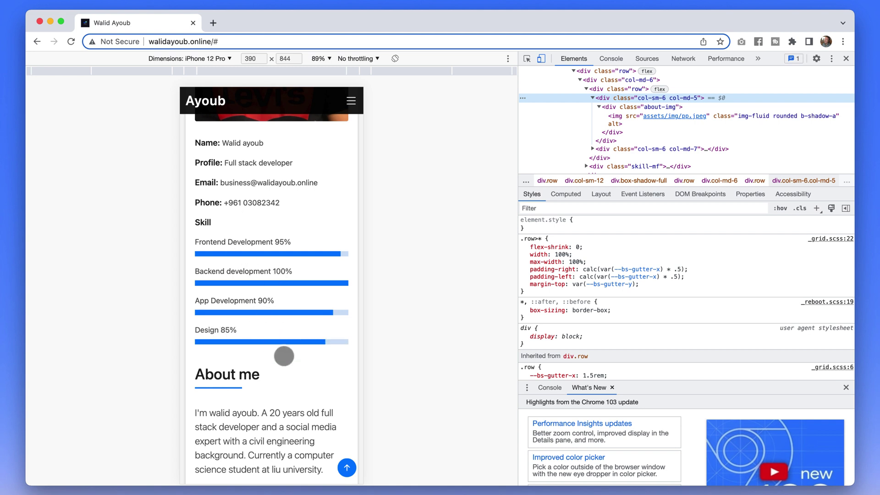
scroll(288, 361, down, 5)
scroll(288, 360, down, 5)
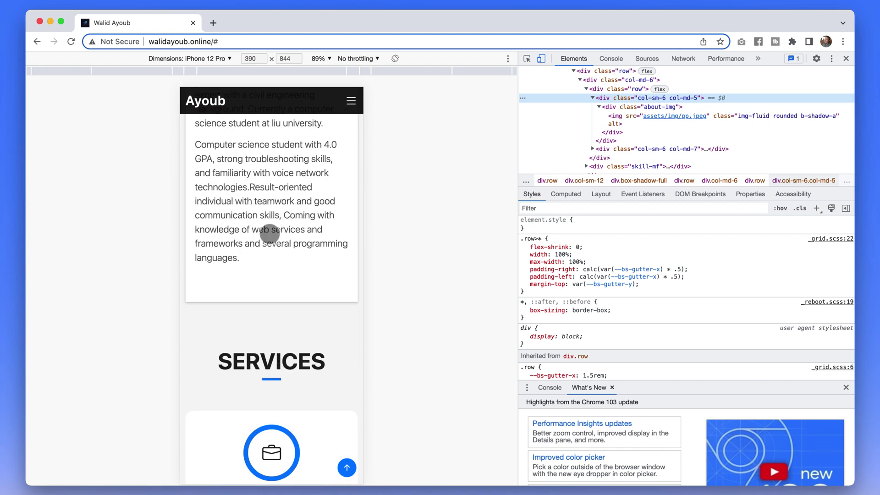
scroll(270, 236, down, 3)
scroll(270, 235, down, 3)
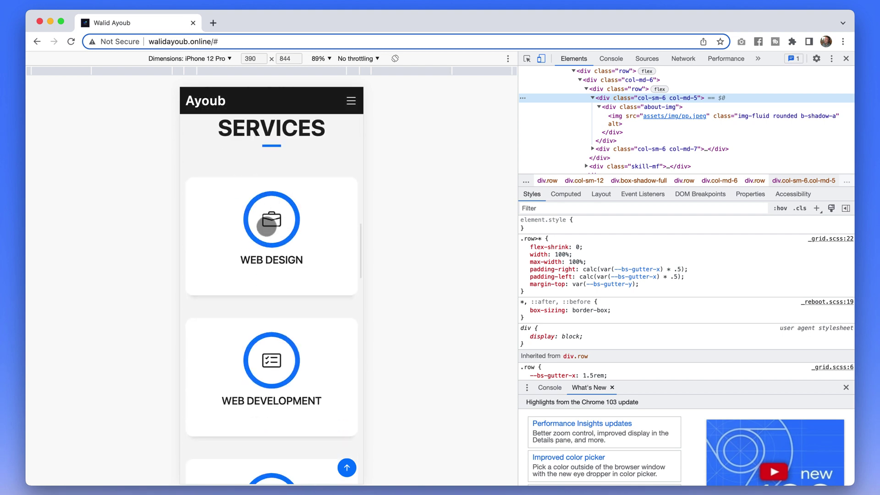
scroll(267, 227, down, 6)
scroll(266, 227, down, 3)
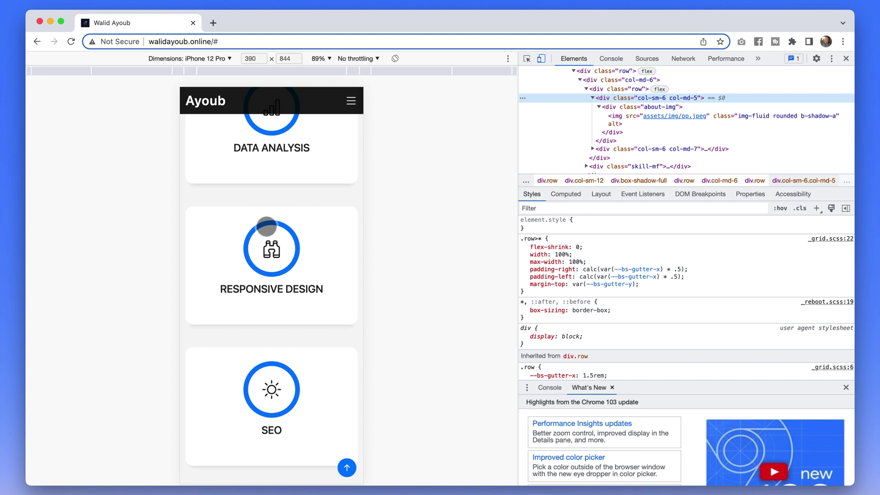
scroll(266, 226, down, 3)
scroll(265, 227, down, 3)
scroll(266, 227, down, 3)
scroll(266, 226, down, 2)
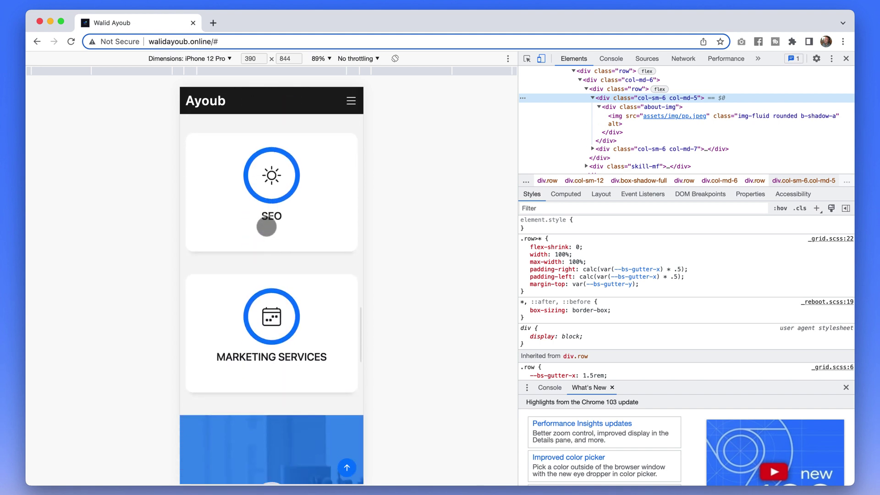
scroll(266, 226, down, 3)
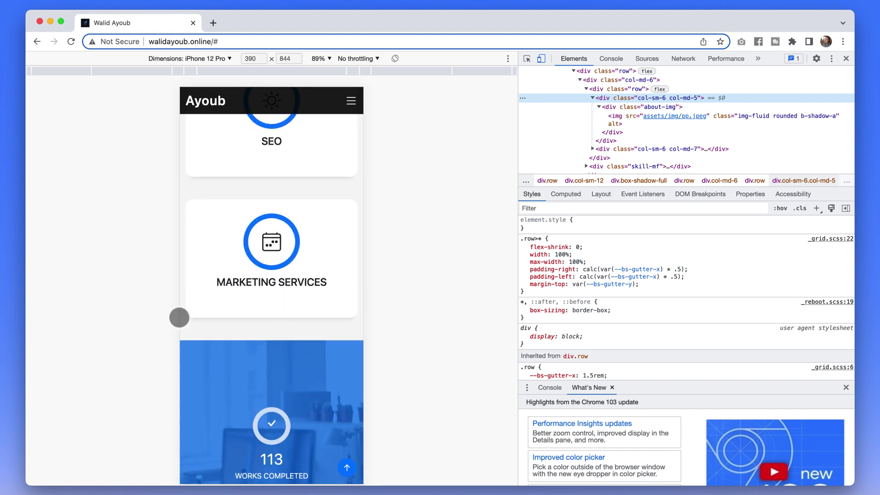
scroll(330, 316, down, 5)
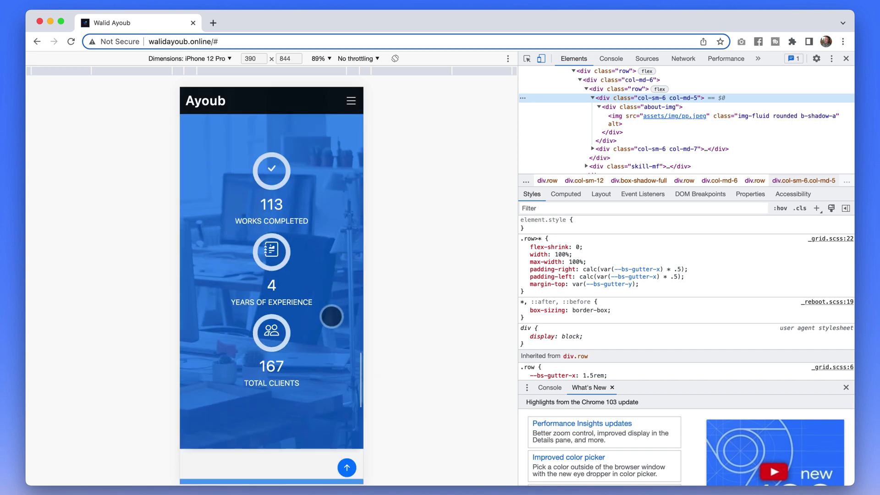
scroll(255, 172, up, 1)
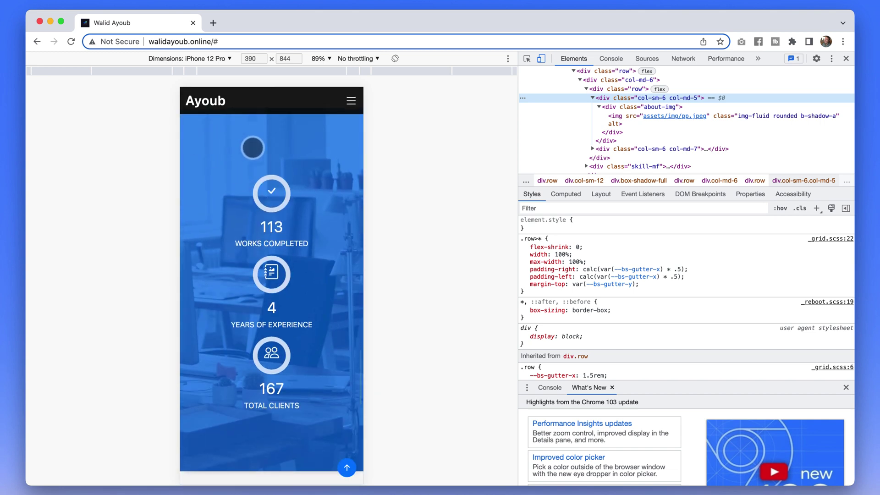
scroll(251, 148, up, 1)
scroll(299, 278, down, 5)
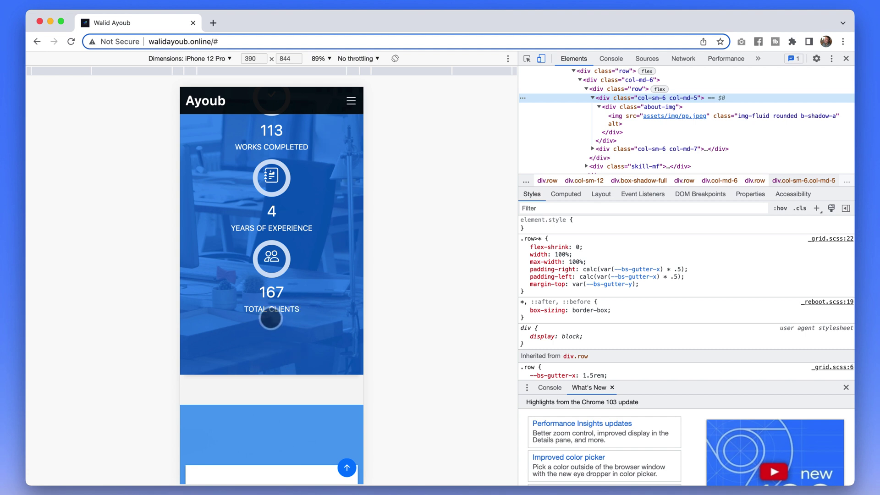
scroll(262, 316, up, 3)
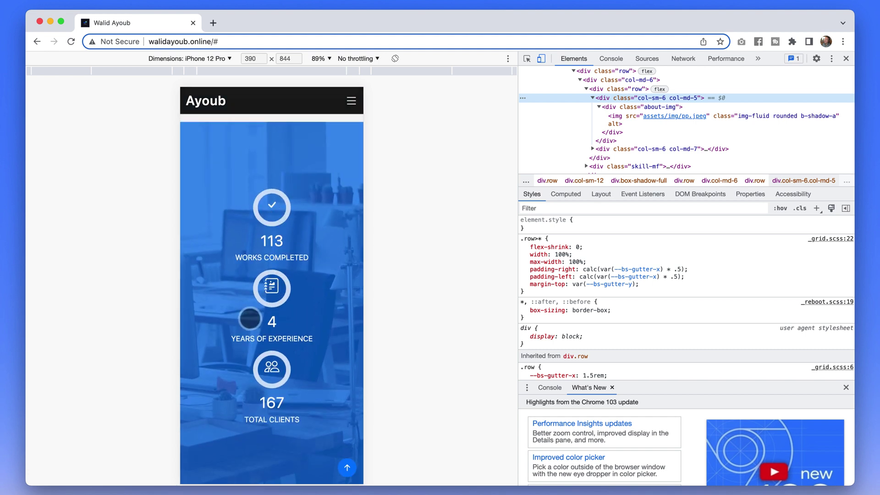
scroll(249, 318, down, 10)
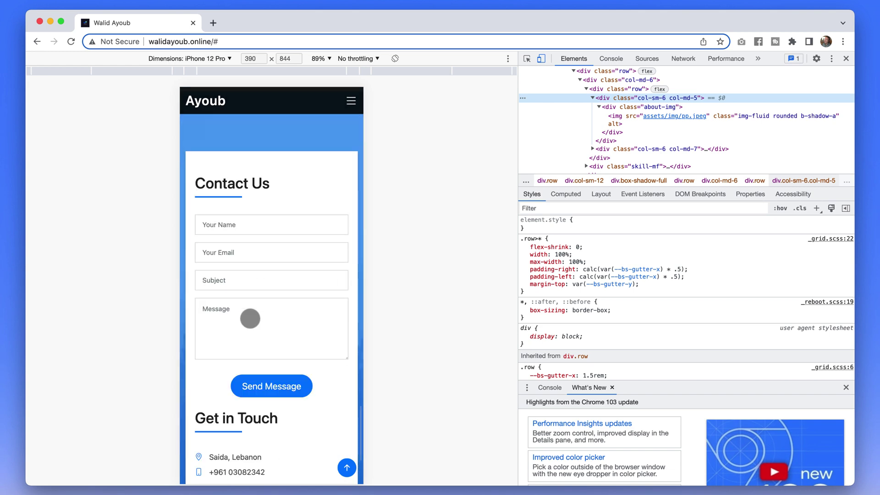
scroll(250, 318, down, 3)
scroll(250, 319, down, 2)
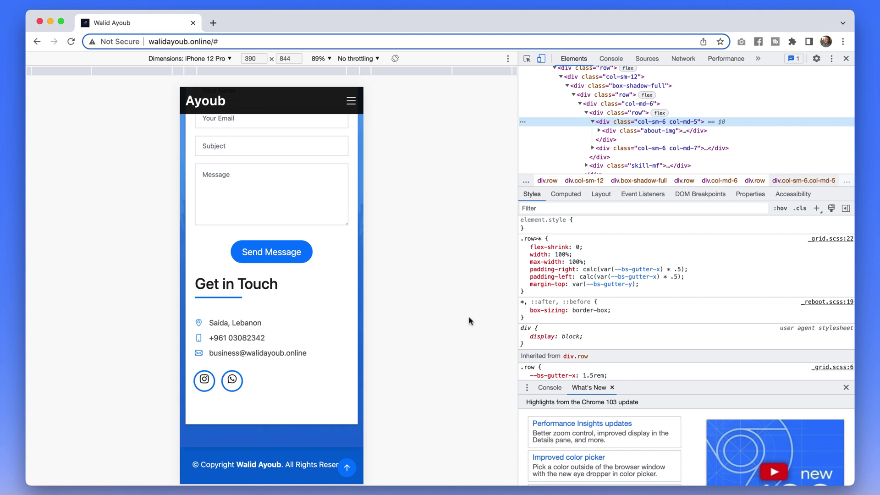
Close DevTools and bring up the Instagram icon's context menu in Get in Touch.
click(847, 60)
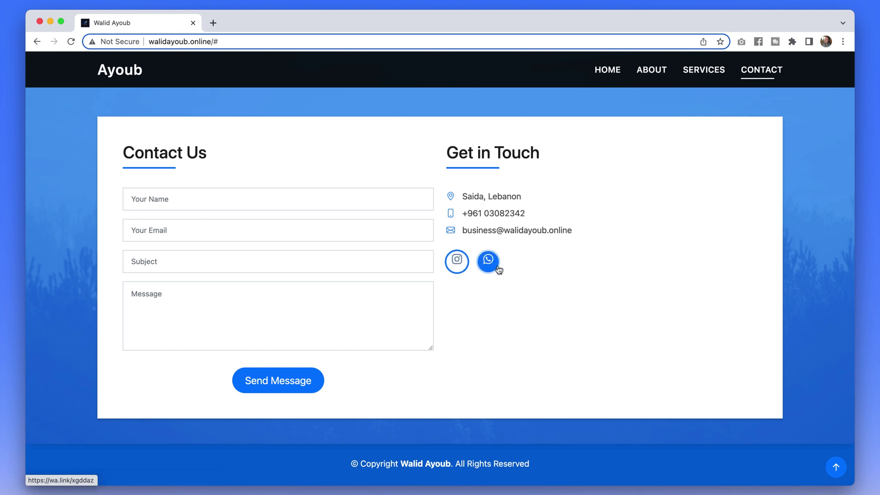
right_click(460, 262)
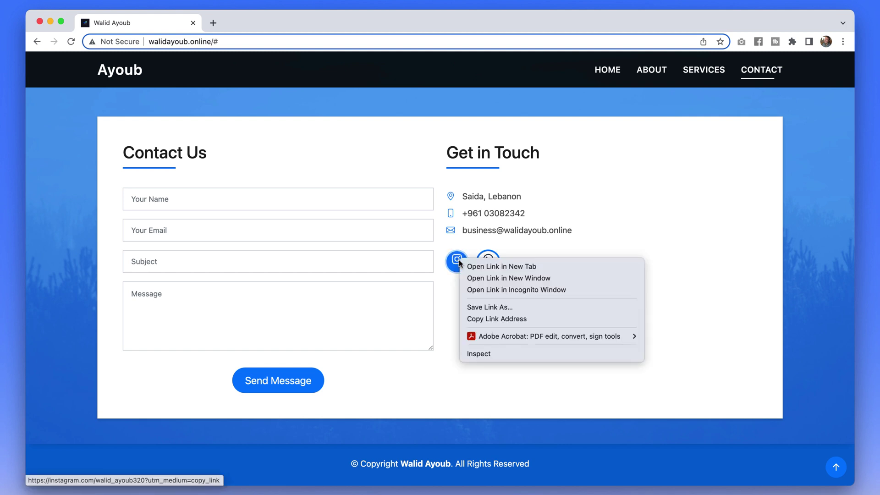
Select the Instagram icon's span.ico-circle element with the element picker.
click(492, 351)
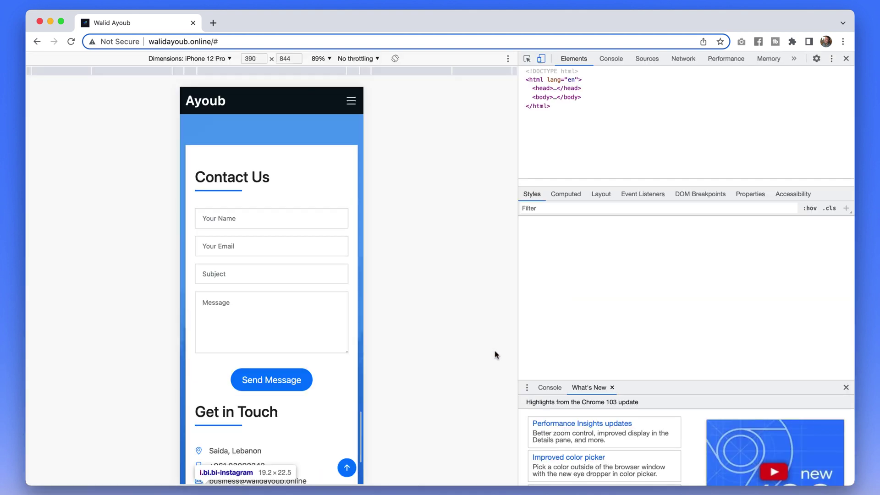
scroll(276, 289, down, 5)
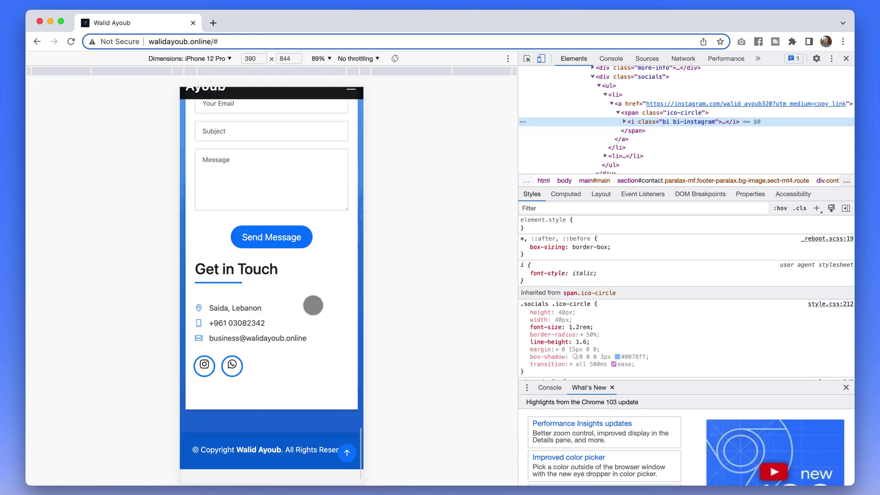
scroll(276, 310, up, 1)
click(529, 59)
click(209, 373)
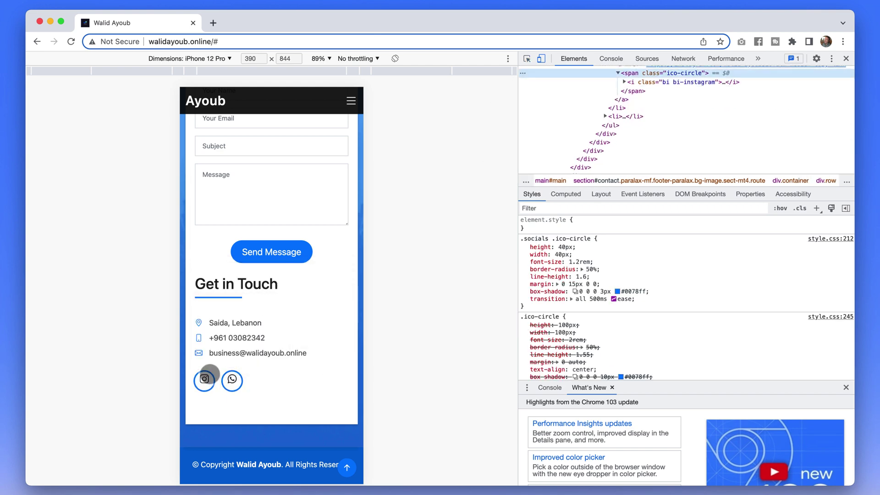
scroll(658, 156, up, 1)
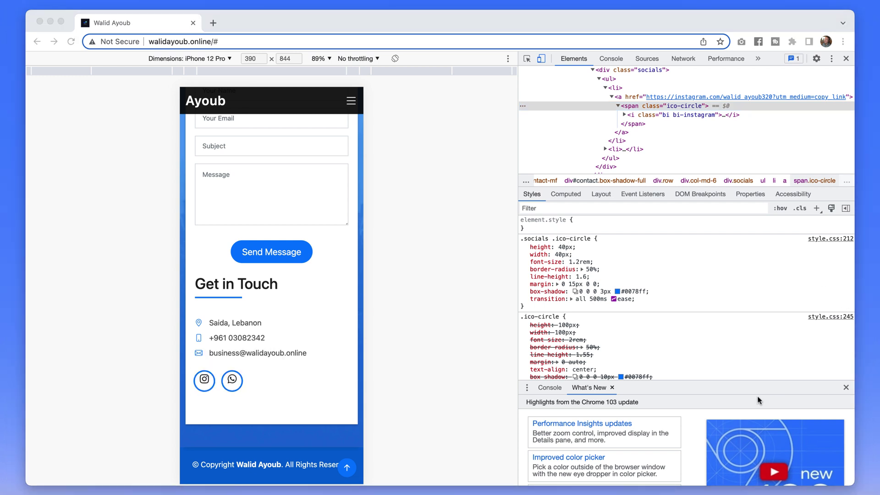
Add display: flex, justify-content: center and align-items: center to .socials .ico-circle, then reselect the circle.
click(595, 300)
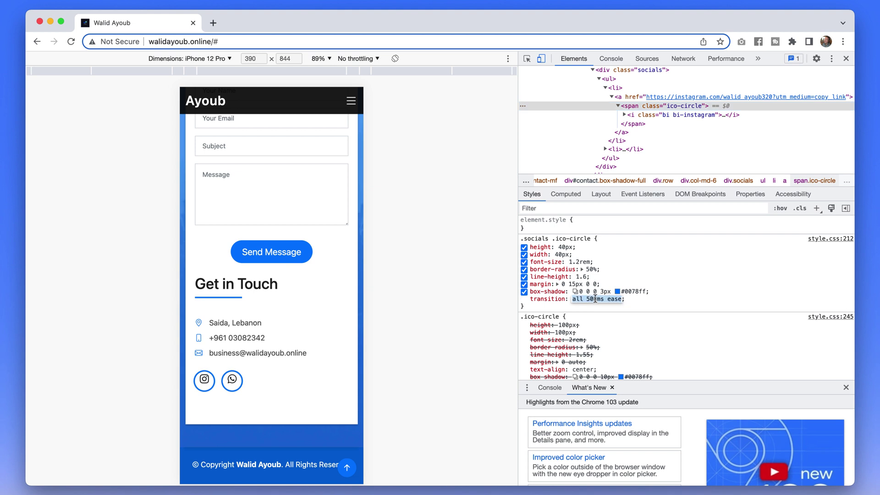
key(Return)
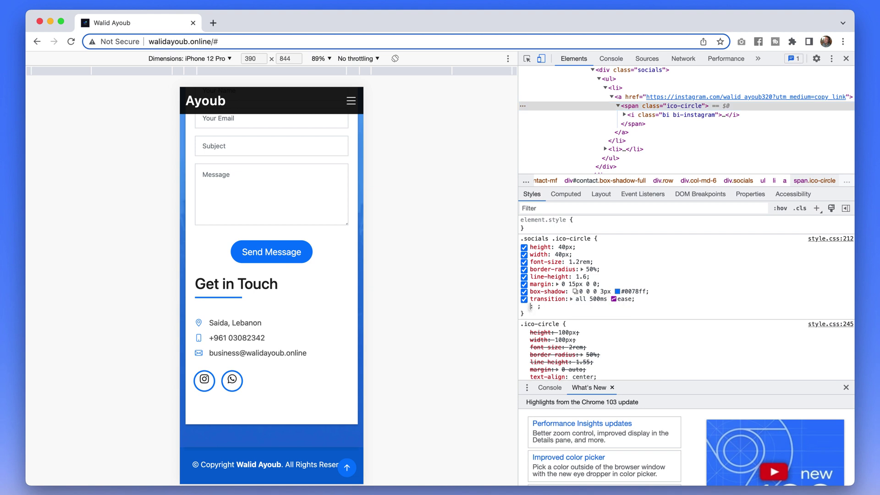
text(display)
key(Tab)
text(flex)
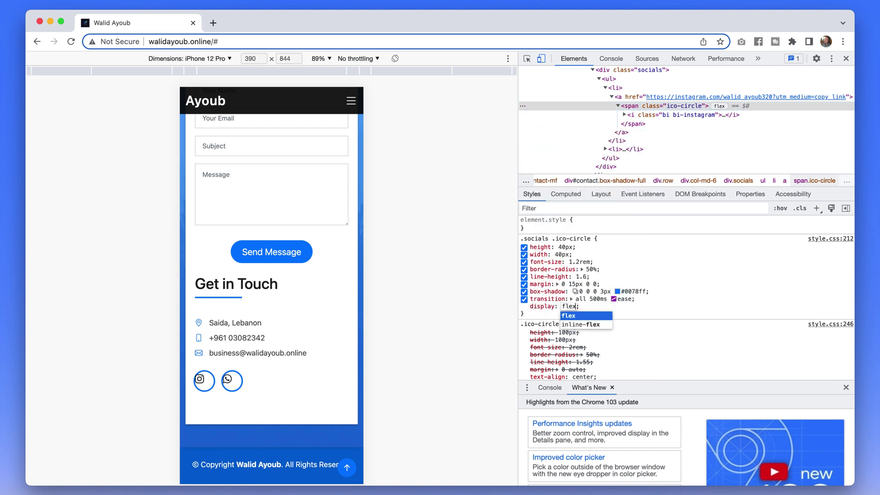
key(Return)
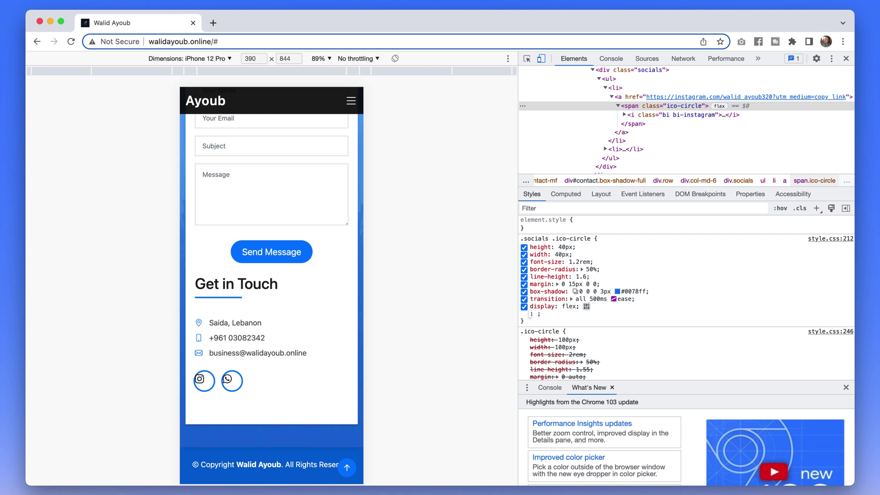
text(justify-content)
key(Tab)
text(cen)
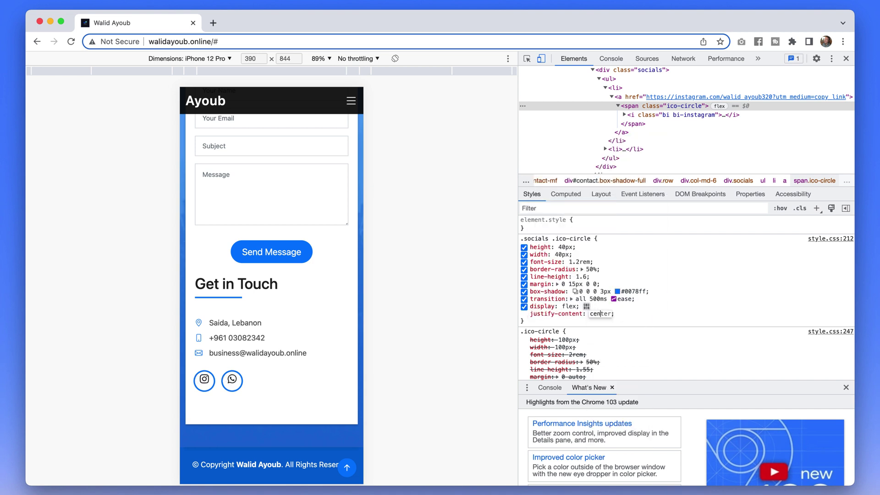
key(Return)
mouse_move(592, 296)
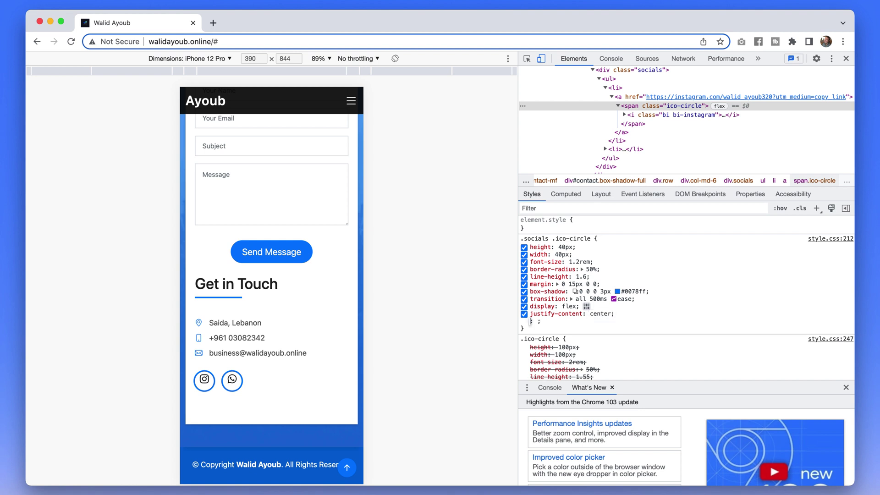
text(align-items)
key(Tab)
text(cewn)
key(BackSpace)
key(BackSpace)
key(BackSpace)
key(Return)
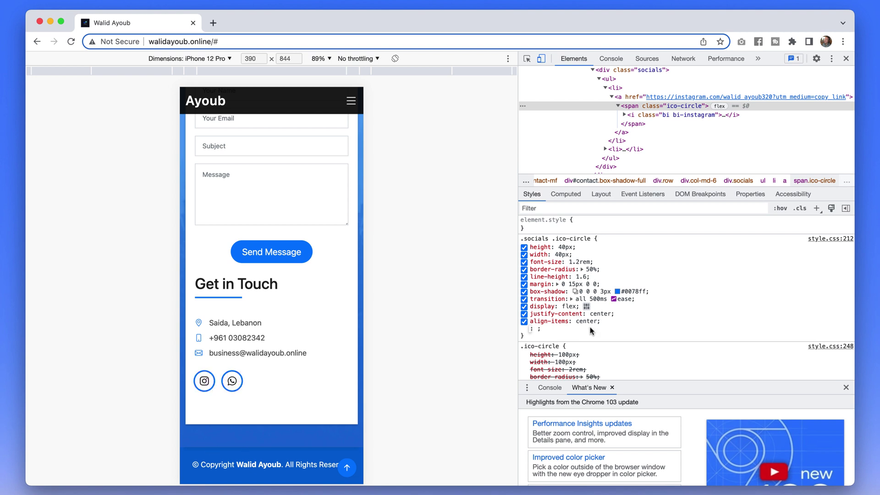
click(639, 115)
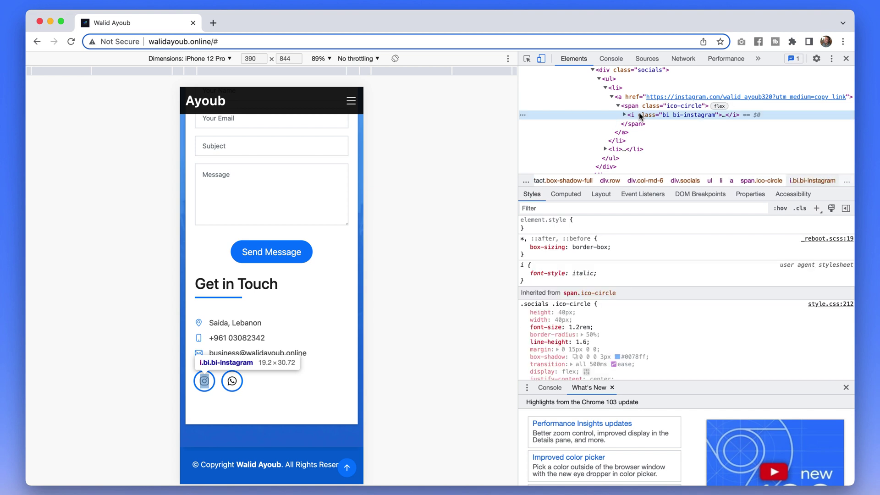
click(639, 104)
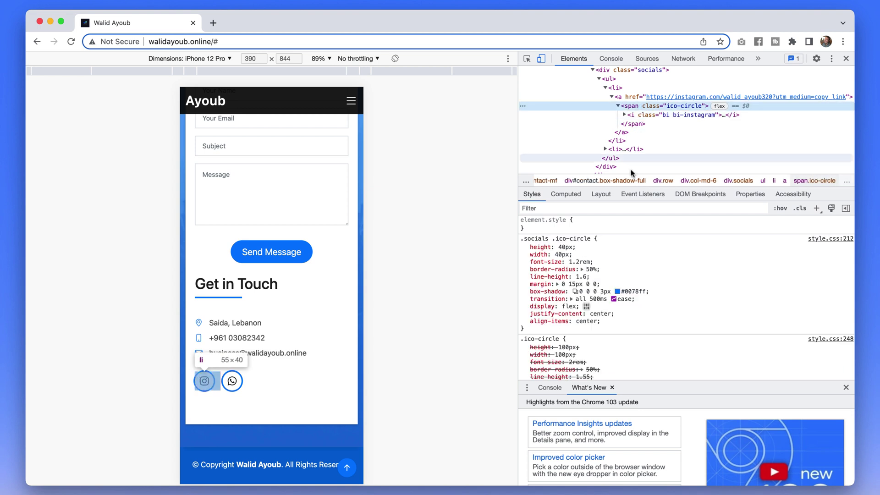
mouse_move(590, 316)
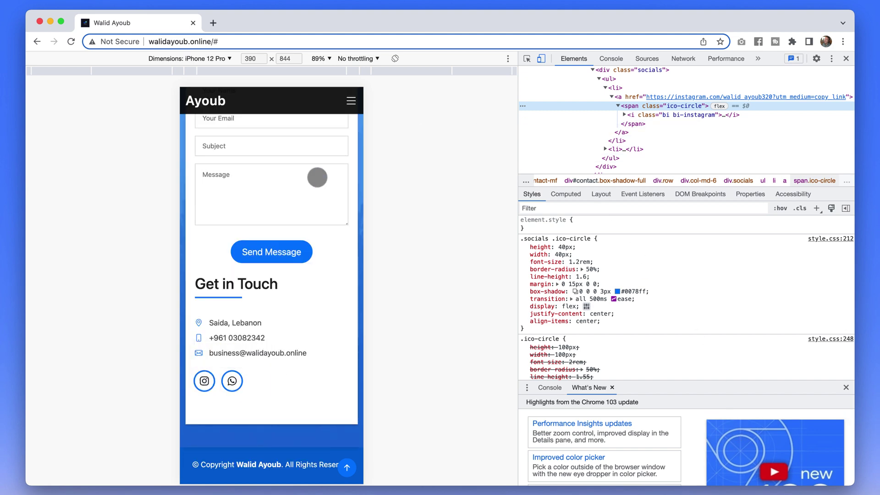
scroll(313, 180, up, 5)
scroll(313, 180, up, 5)
scroll(312, 180, up, 5)
scroll(309, 184, up, 3)
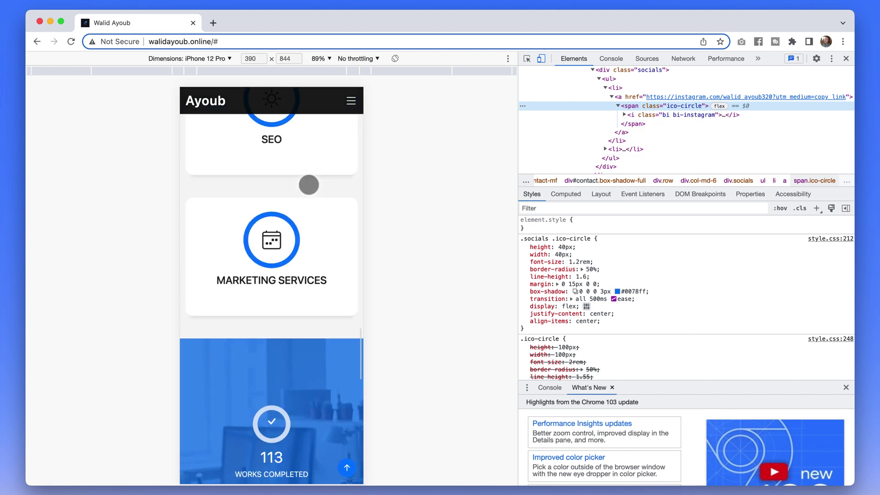
scroll(309, 185, up, 5)
scroll(309, 186, up, 3)
scroll(268, 172, down, 3)
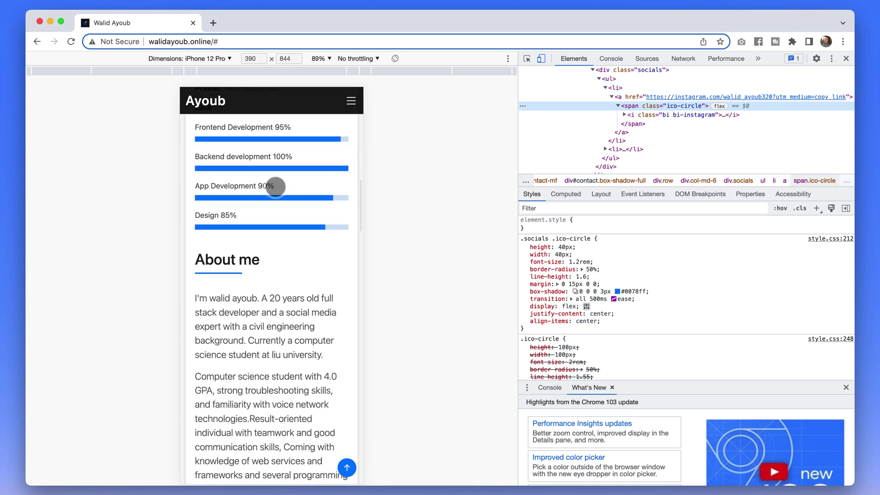
Inspect the About me intro paragraph with the element picker, then switch windows with Super+Tab.
click(527, 61)
click(261, 312)
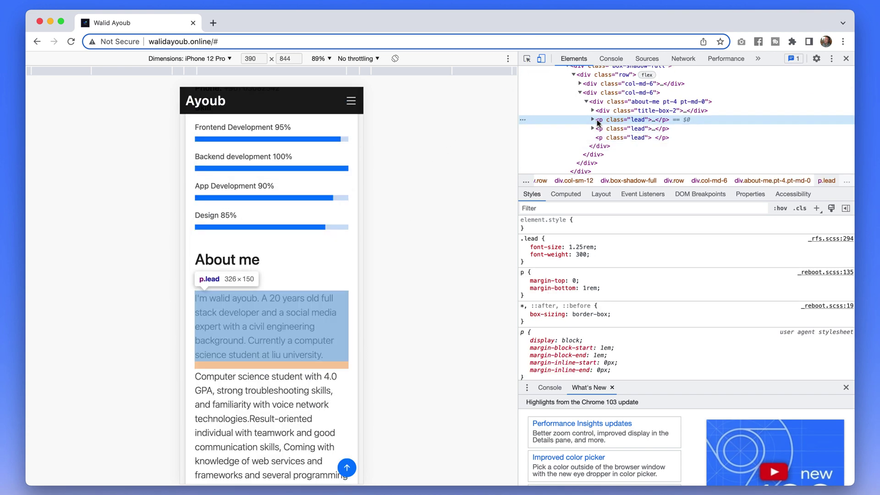
key(super+Tab)
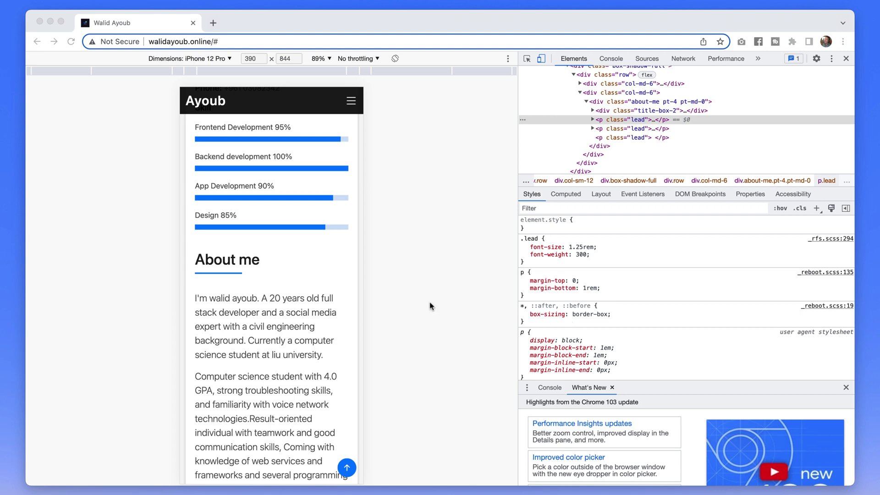
scroll(315, 295, down, 10)
scroll(315, 294, down, 10)
scroll(315, 294, down, 8)
scroll(273, 257, down, 10)
scroll(273, 309, down, 8)
scroll(269, 357, down, 2)
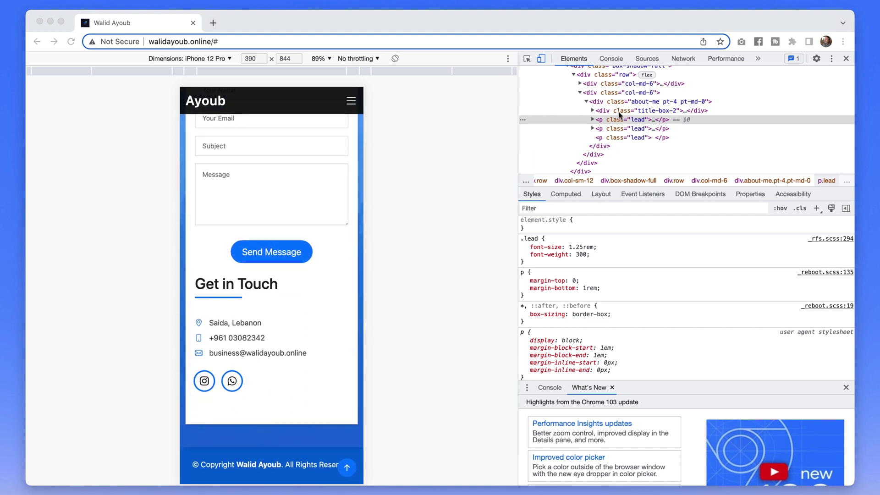
Close DevTools and reopen them by inspecting the Ayoub logo link.
click(846, 58)
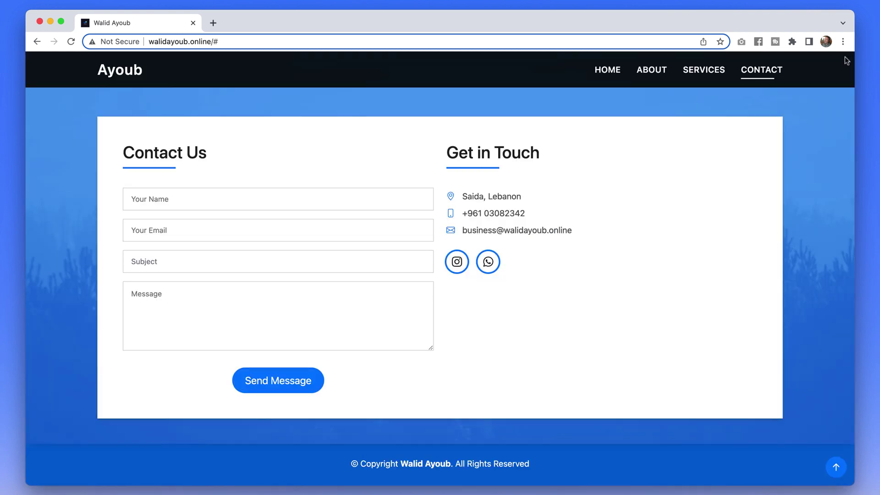
scroll(609, 199, up, 10)
scroll(608, 199, up, 10)
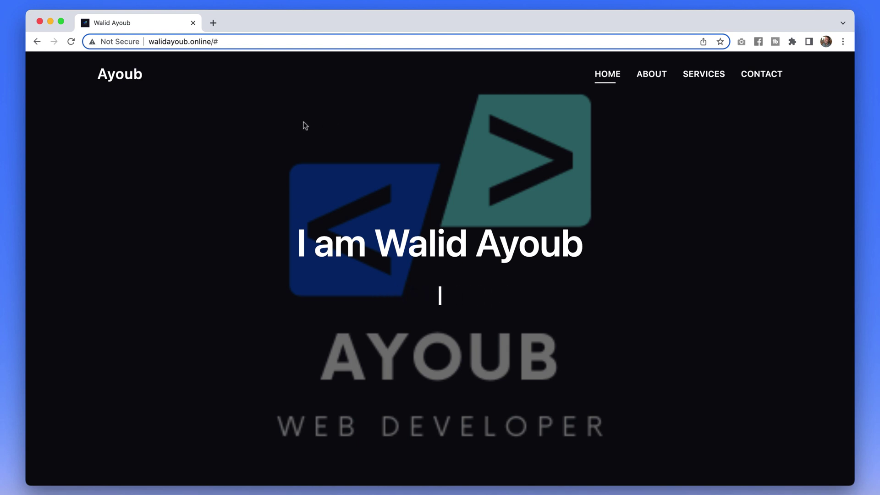
right_click(128, 67)
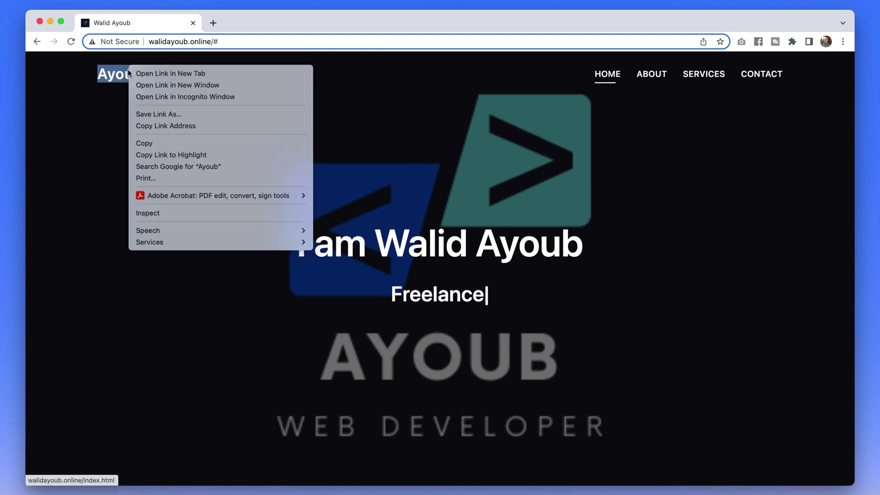
click(161, 214)
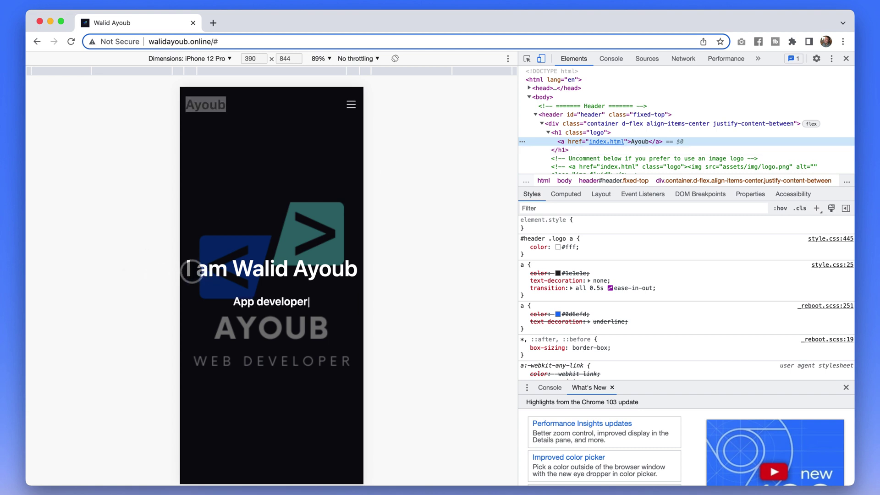
Inspect the hero title (h1), SERVICES (h3) and About me (h5) headings with the picker.
click(527, 58)
click(292, 270)
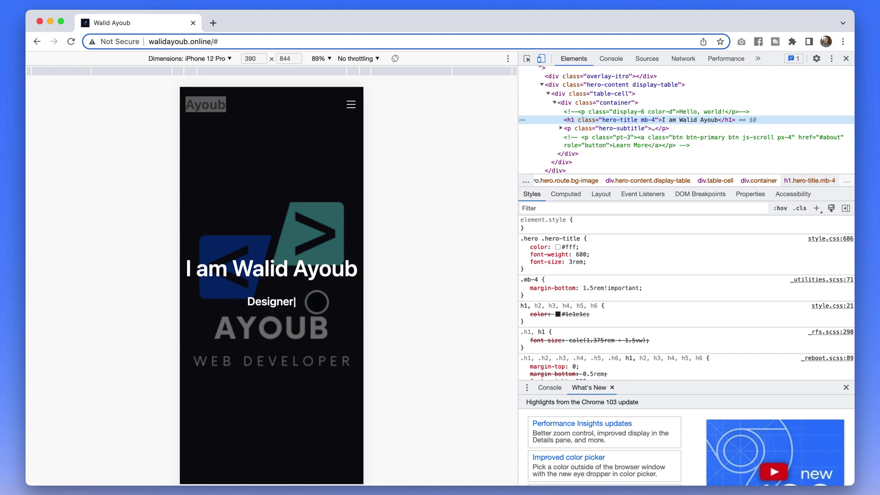
scroll(317, 303, down, 10)
scroll(316, 303, down, 8)
scroll(317, 302, down, 3)
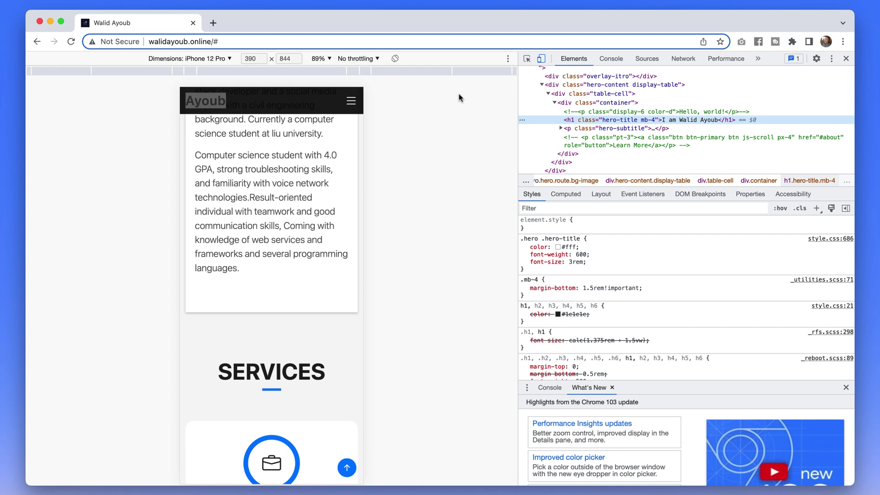
click(527, 58)
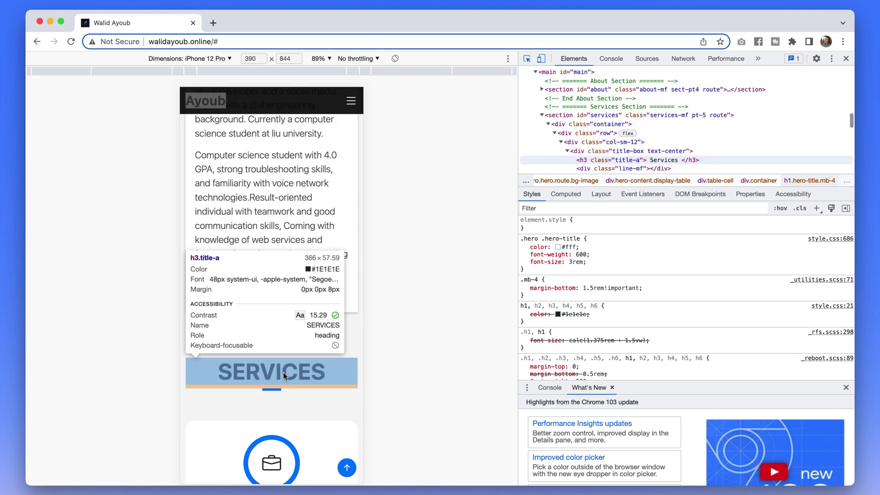
click(283, 372)
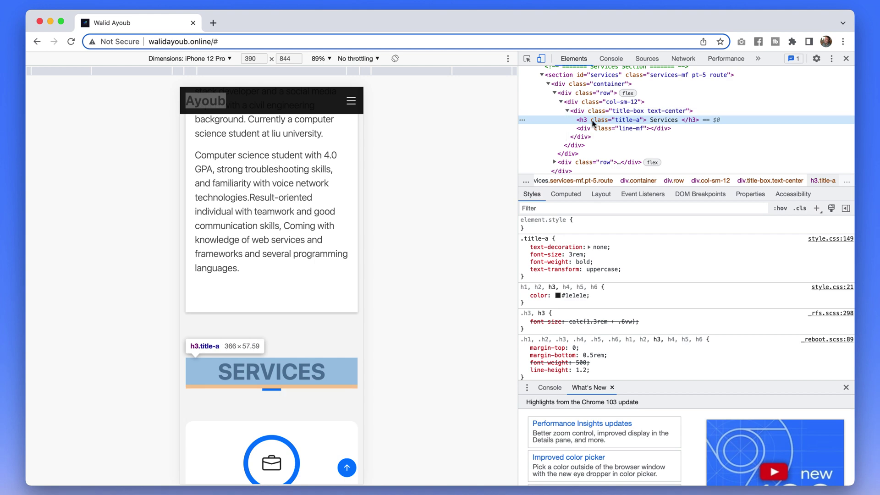
scroll(265, 226, up, 8)
scroll(265, 226, up, 8)
scroll(266, 226, down, 5)
scroll(266, 226, down, 5)
scroll(266, 226, down, 3)
scroll(266, 226, down, 4)
scroll(244, 291, down, 2)
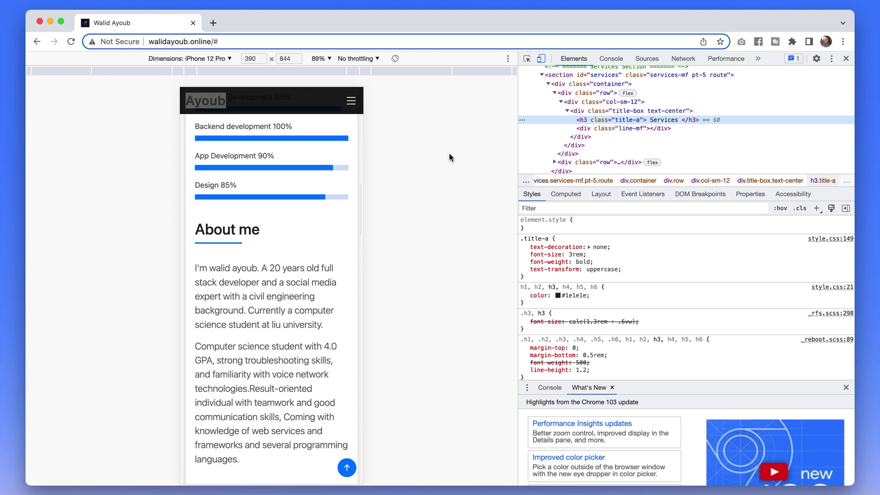
click(527, 59)
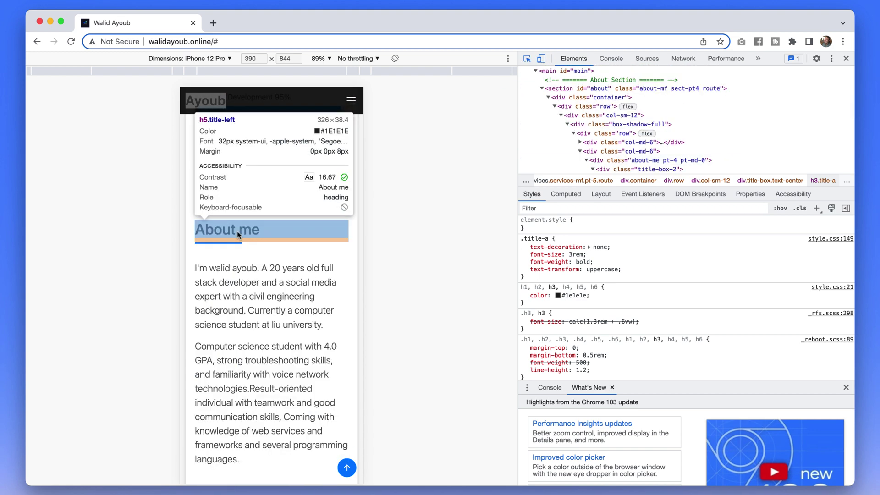
click(238, 231)
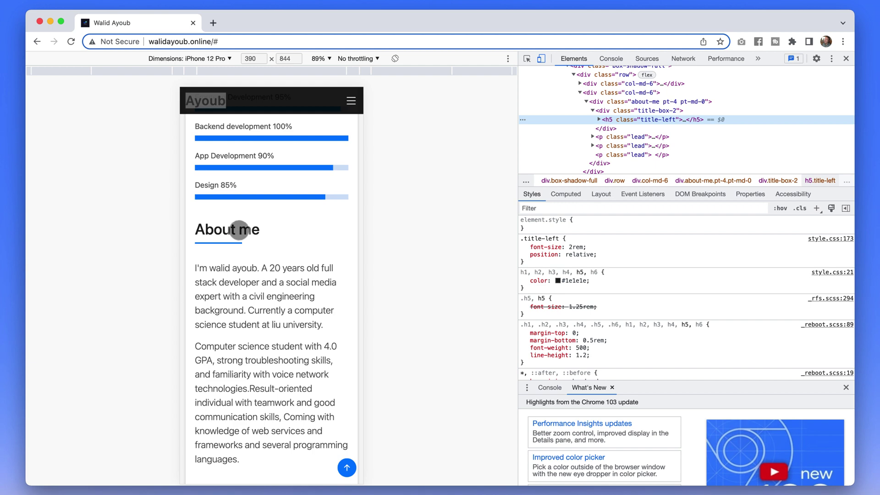
scroll(239, 230, up, 5)
scroll(239, 229, up, 5)
scroll(238, 229, up, 5)
scroll(239, 229, up, 5)
scroll(239, 229, up, 5)
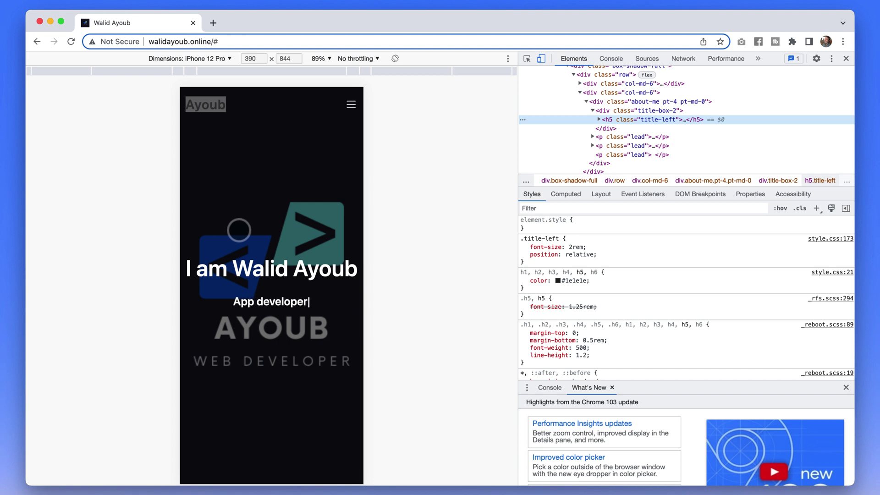
Search 'wikipedia san francisco' in a new tab, open the article and postpone the donation appeal.
key(super+t)
text(wikipedia)
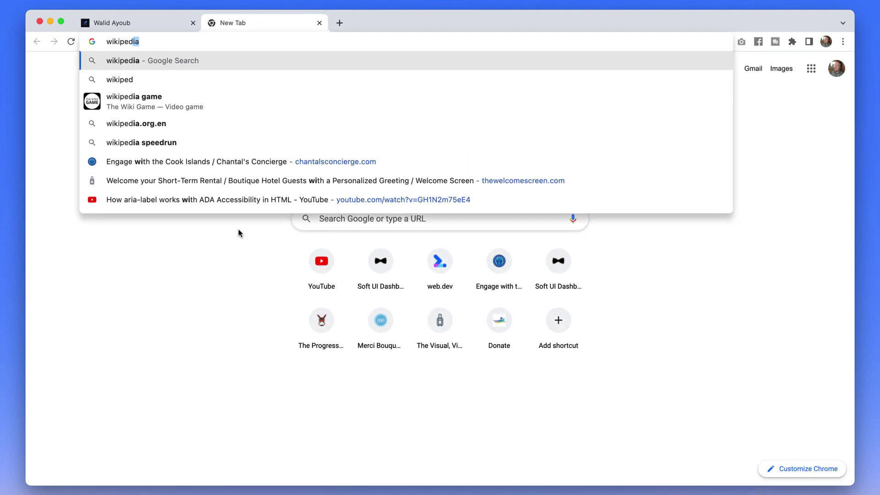
text( San Francisco)
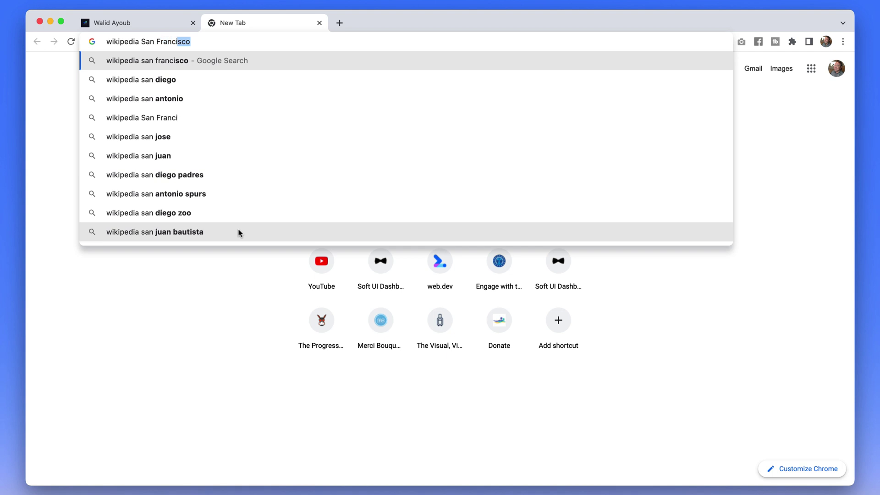
key(Return)
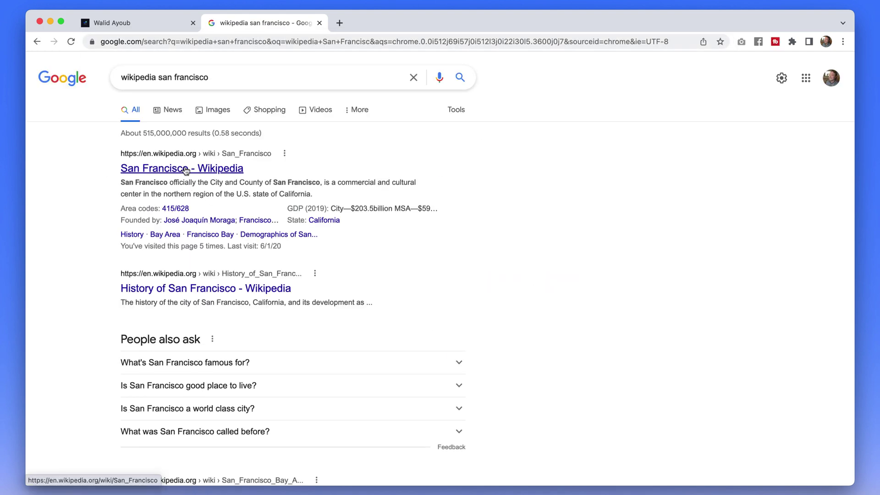
click(186, 171)
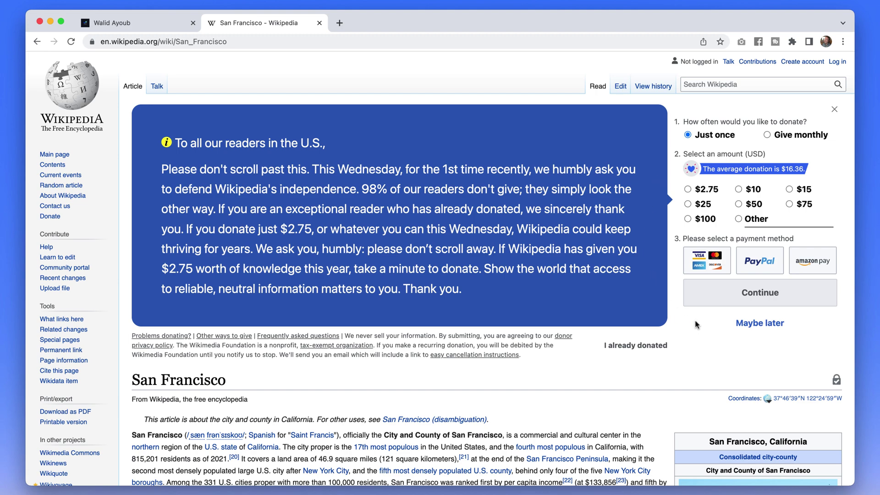
click(757, 323)
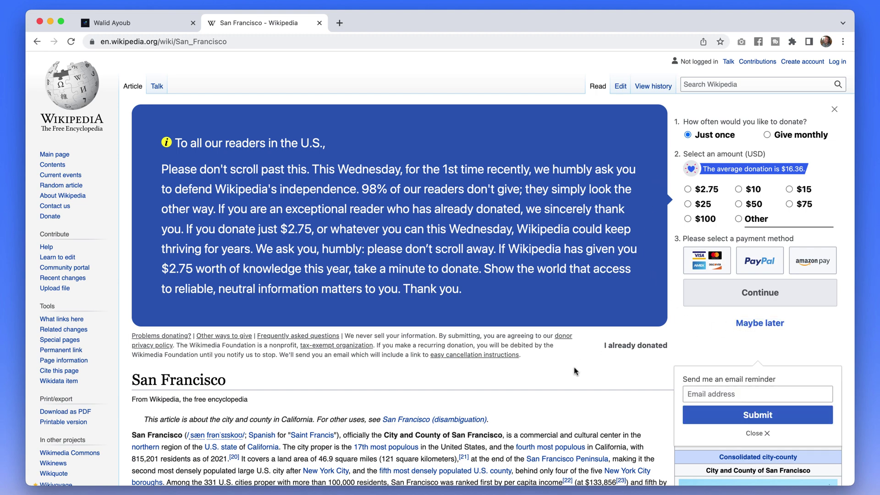
scroll(578, 371, down, 3)
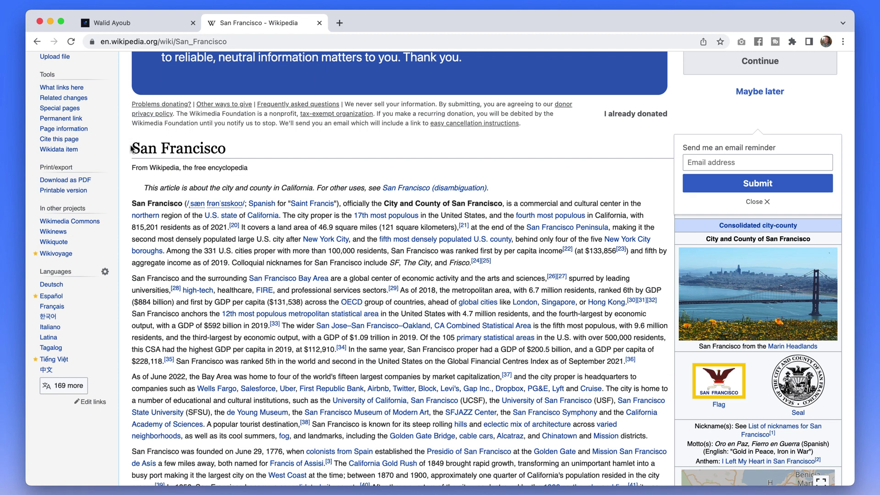
Inspect the San Francisco article title's markup, revealing it as an h1.
drag(132, 149, 227, 149)
click(195, 145)
right_click(195, 147)
click(230, 221)
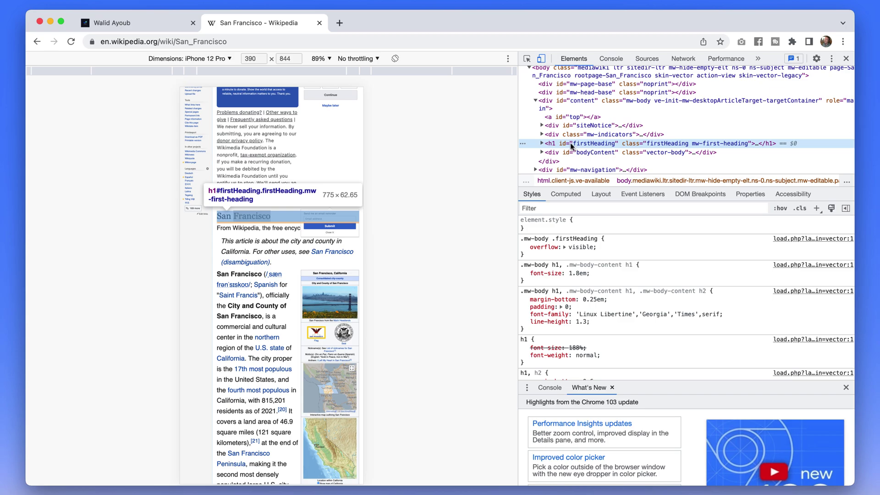
scroll(288, 197, down, 5)
scroll(288, 197, down, 2)
Close DevTools, jump to History, dismiss the donation banner, and inspect the History h2 heading.
click(847, 59)
scroll(404, 240, down, 5)
scroll(404, 240, up, 3)
scroll(404, 240, up, 3)
scroll(404, 241, up, 5)
scroll(403, 240, up, 3)
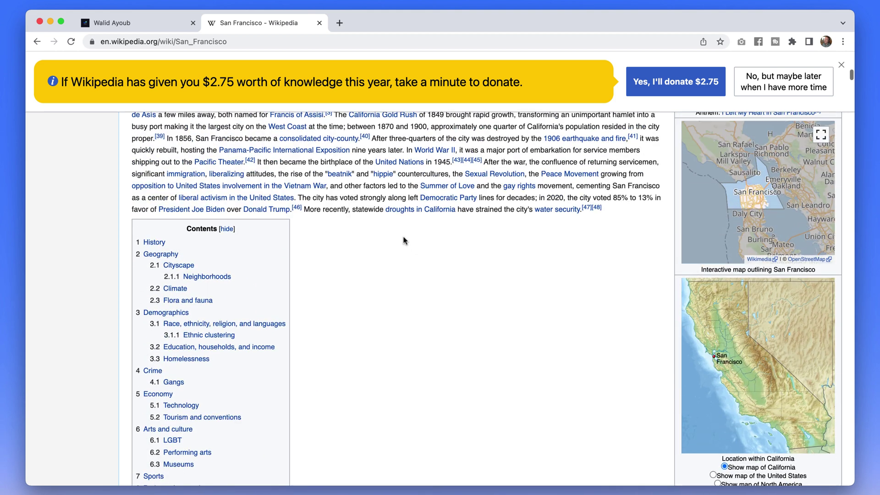
click(151, 242)
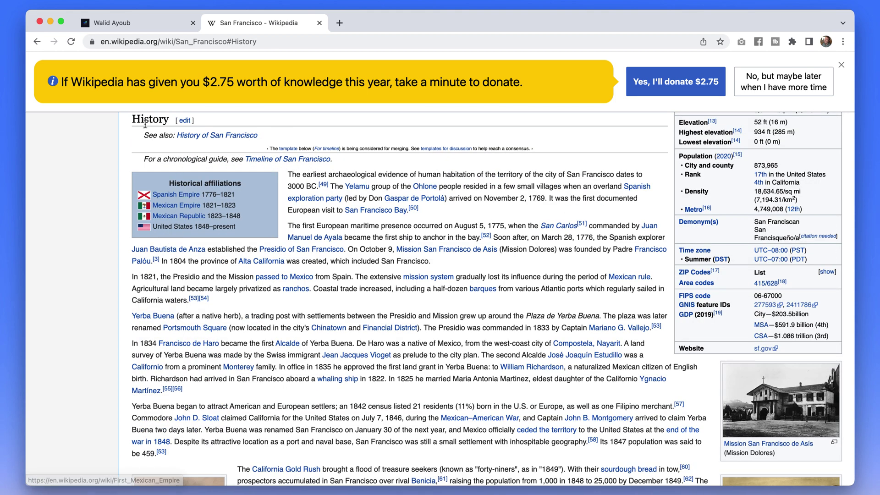
click(842, 67)
right_click(140, 124)
click(157, 199)
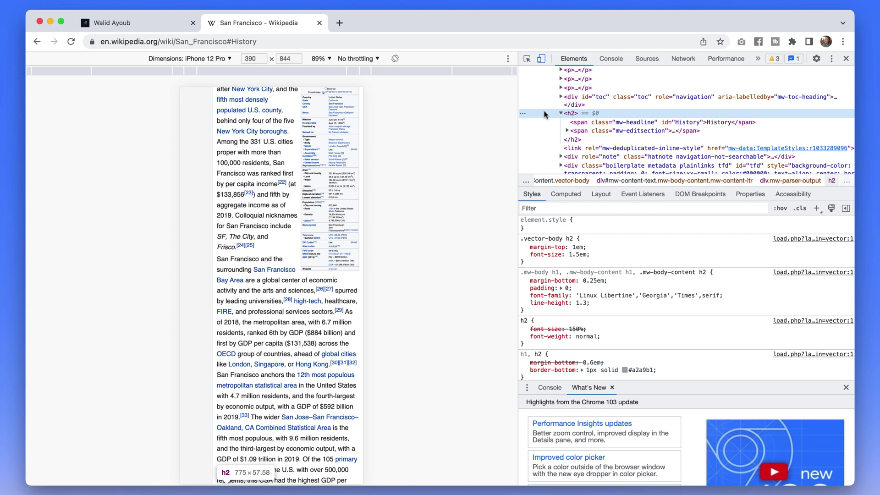
On the portfolio tab, reopen DevTools from the hero subtitle and pick the About me h5.title-left heading.
click(153, 27)
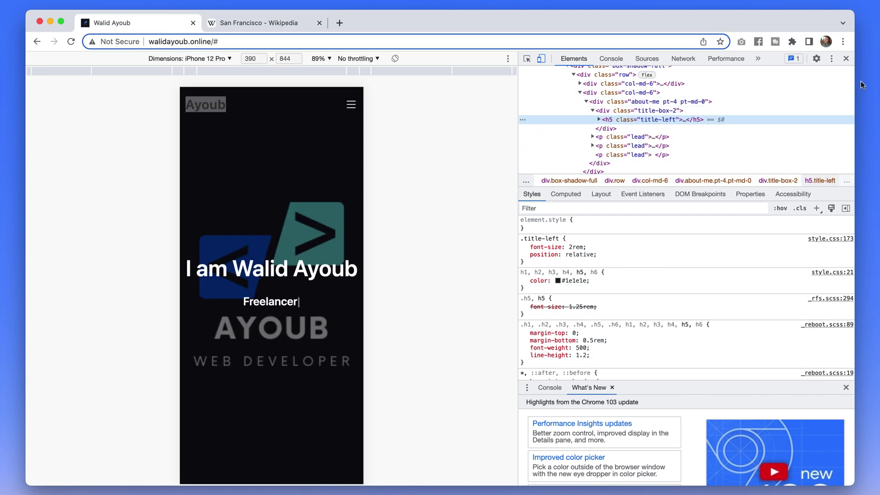
click(846, 58)
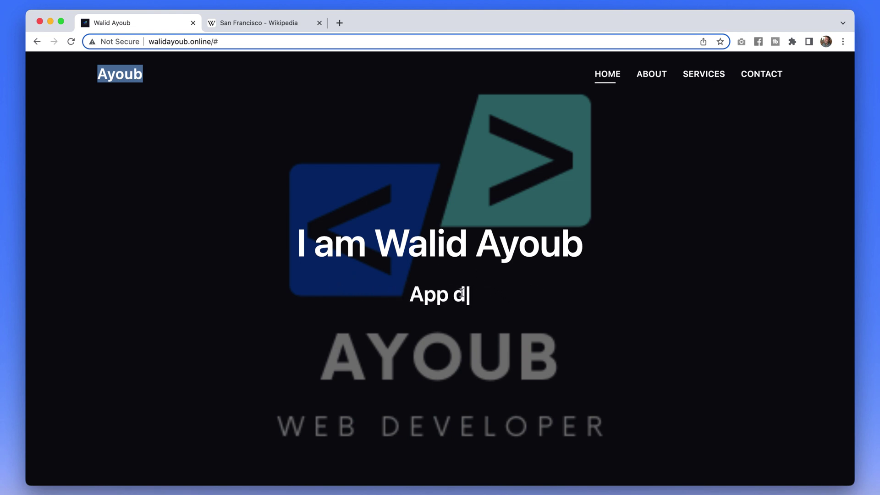
right_click(440, 296)
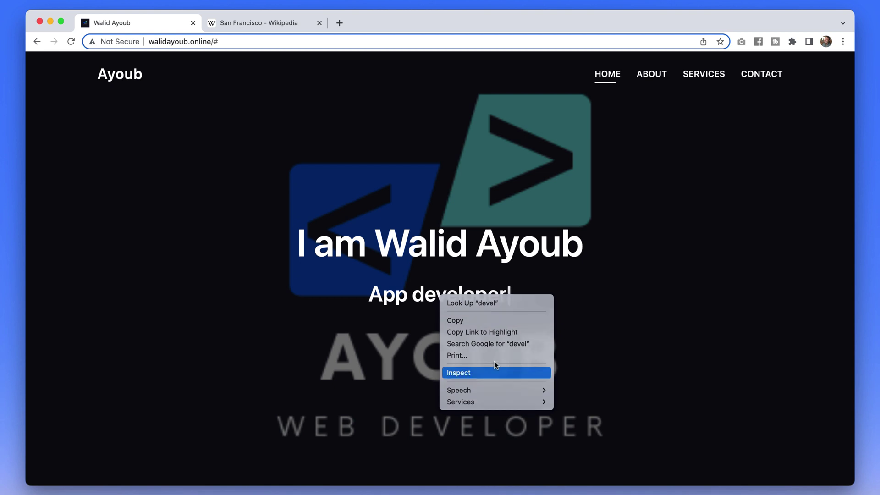
click(481, 372)
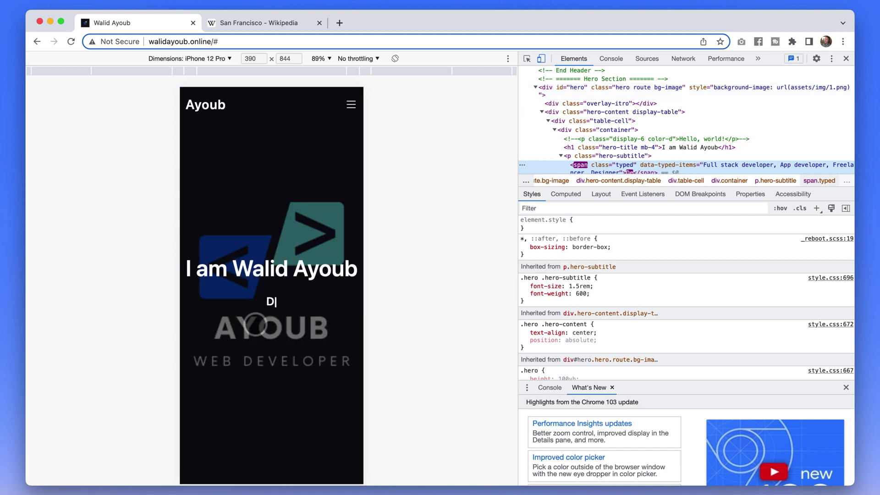
scroll(255, 325, down, 10)
scroll(255, 324, down, 5)
scroll(256, 325, down, 5)
scroll(255, 325, down, 2)
click(527, 59)
click(220, 318)
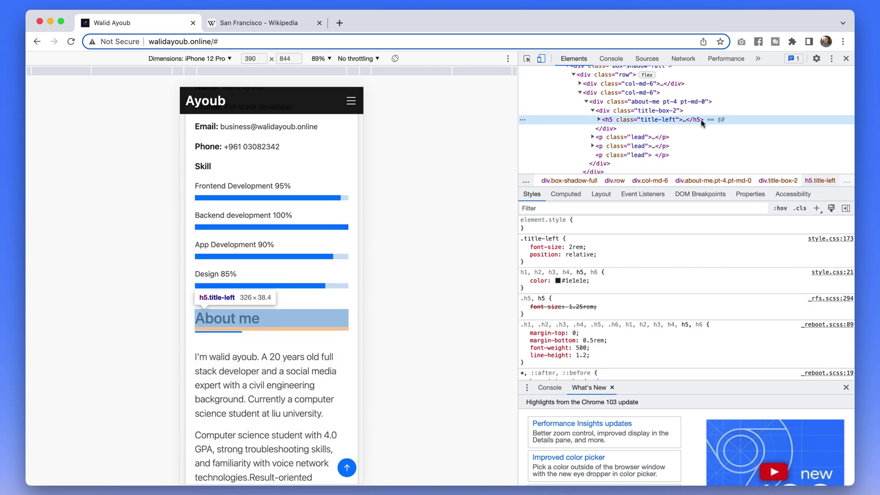
mouse_move(712, 119)
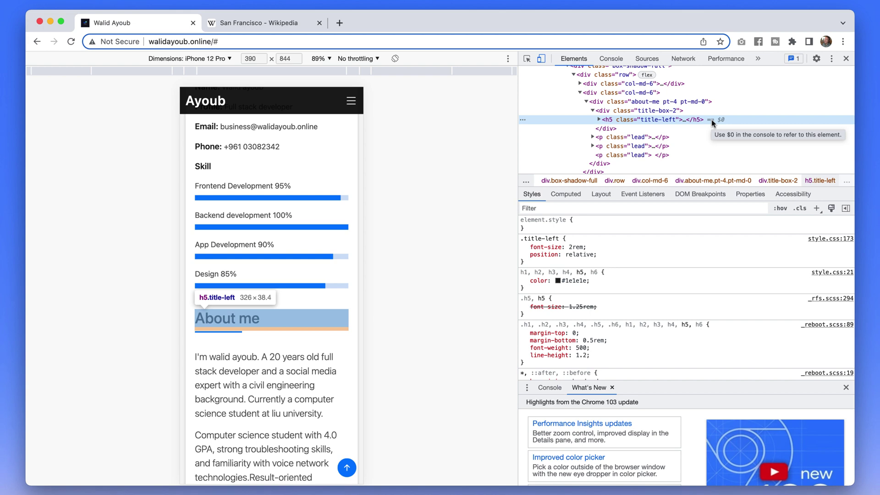
Close DevTools on the San Francisco Wikipedia article and jump to its Vision Zero section.
click(264, 23)
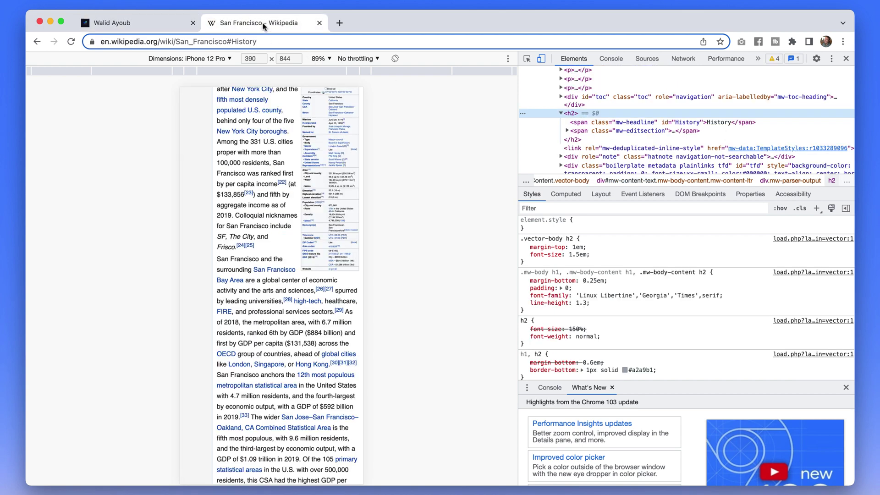
click(846, 59)
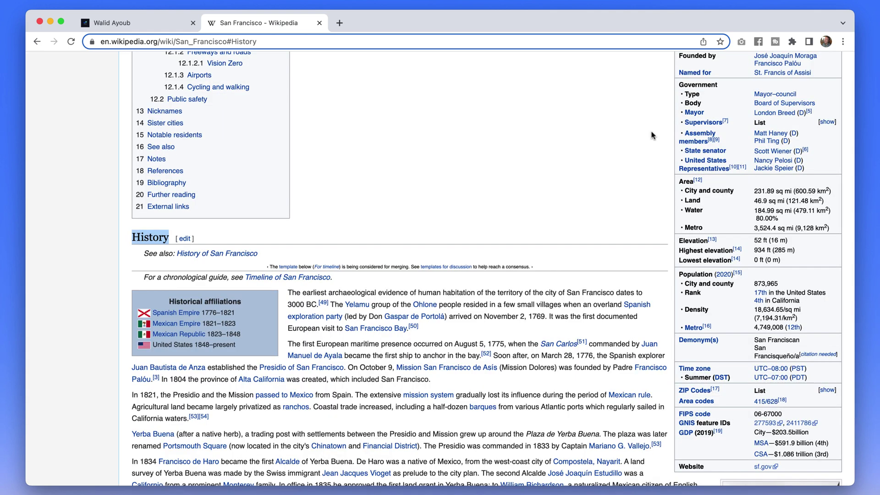
scroll(284, 180, up, 1)
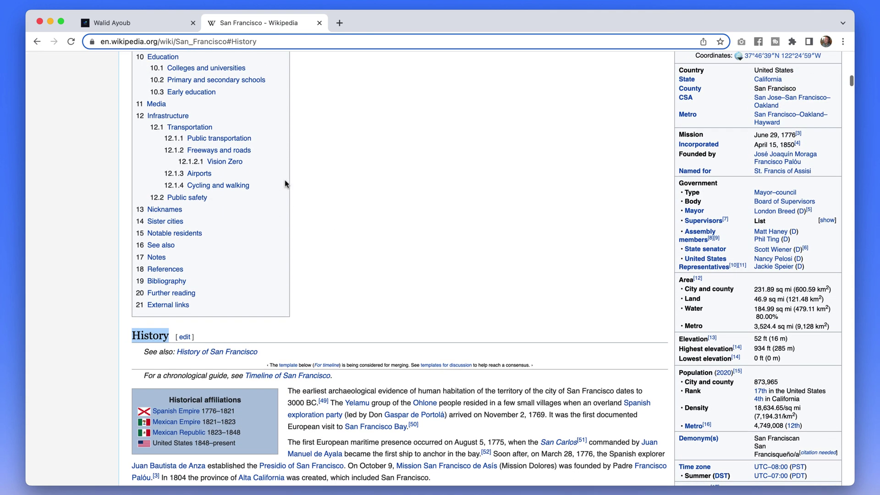
click(222, 161)
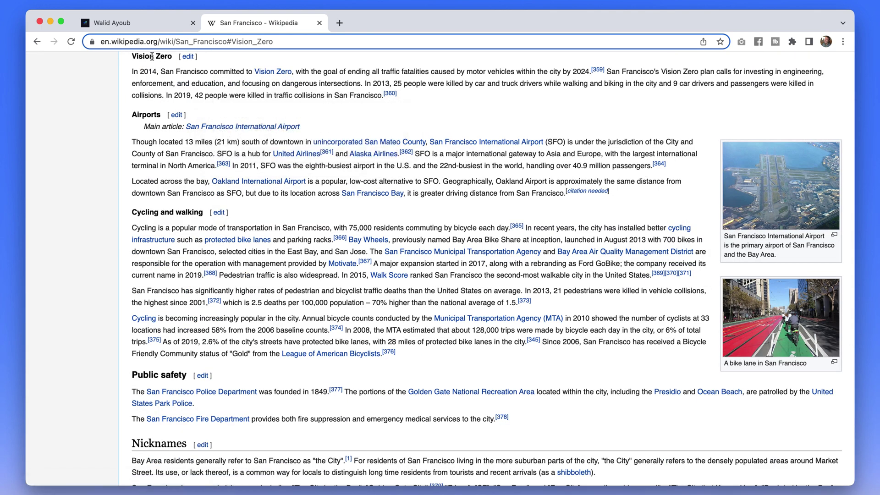
Inspect the Vision Zero heading's markup, then close DevTools and return to the portfolio tab.
right_click(152, 57)
click(171, 133)
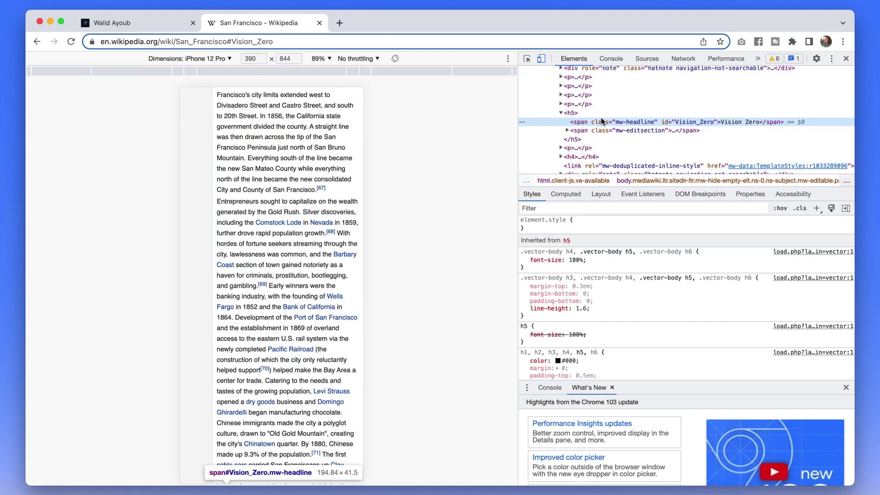
click(846, 58)
scroll(273, 165, up, 10)
scroll(273, 164, up, 10)
scroll(273, 164, up, 10)
scroll(274, 164, up, 10)
scroll(273, 163, up, 10)
scroll(273, 164, up, 10)
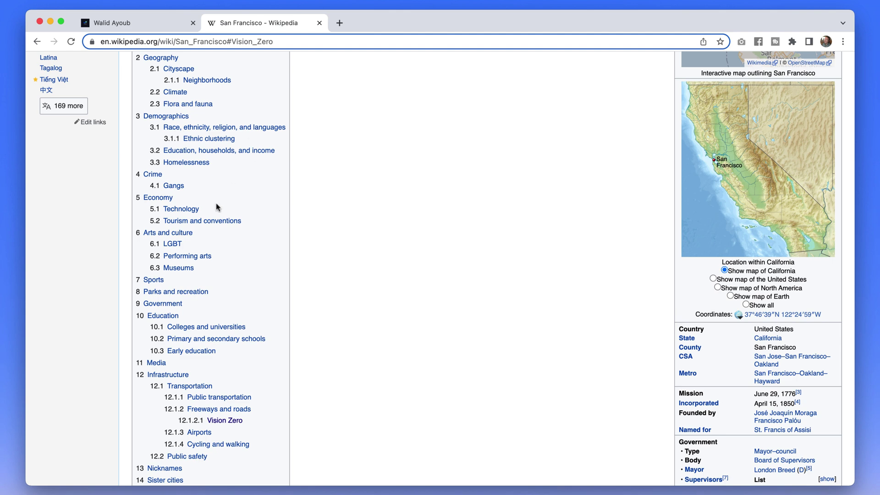
scroll(215, 206, up, 4)
scroll(216, 206, up, 2)
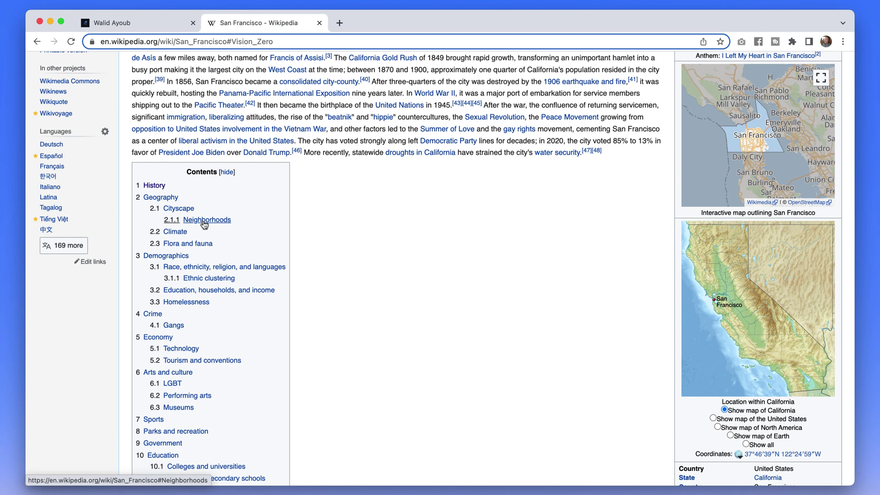
click(116, 23)
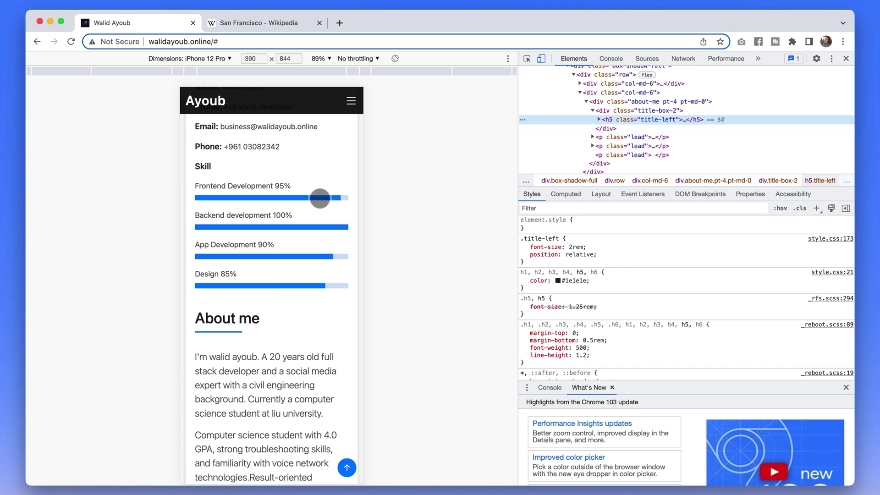
scroll(320, 198, up, 10)
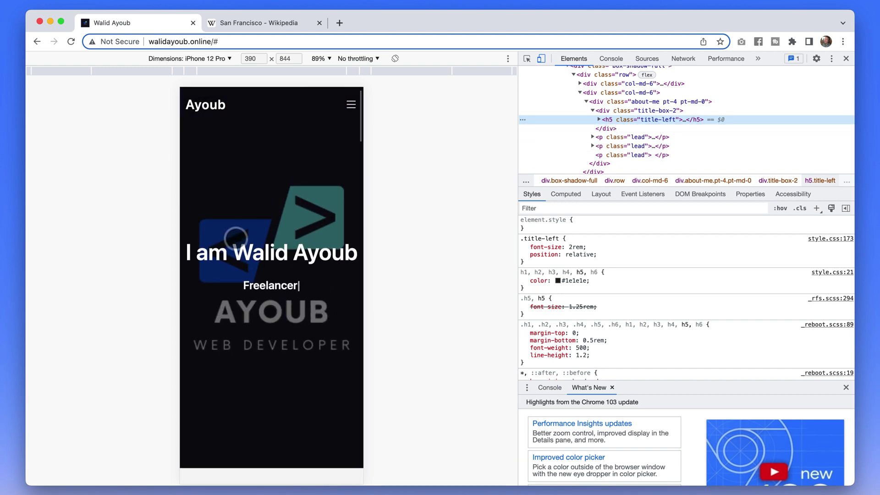
scroll(300, 246, down, 10)
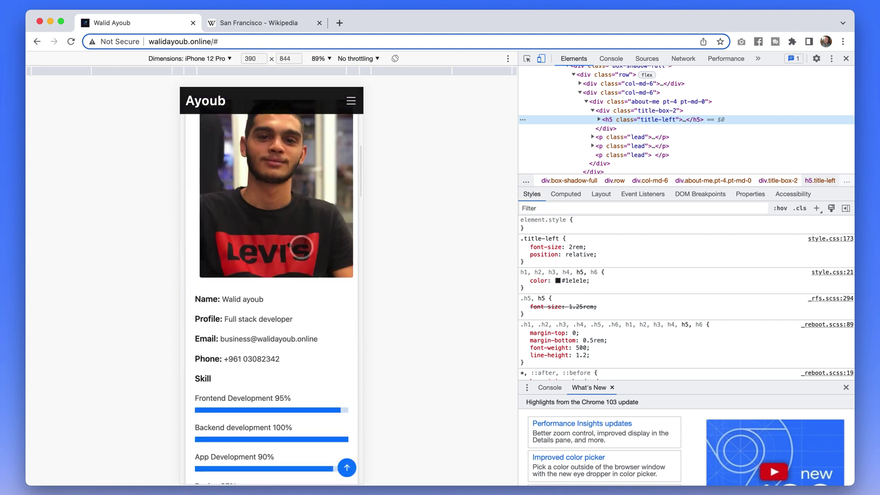
scroll(301, 246, down, 6)
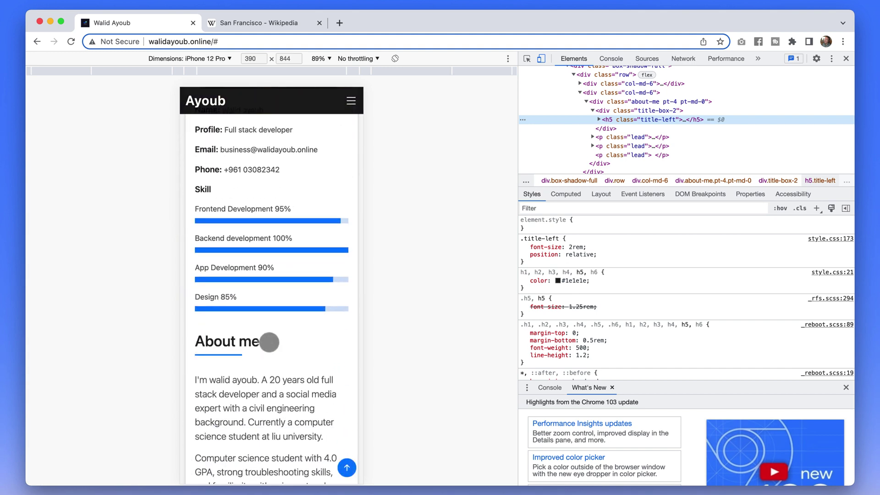
scroll(268, 342, down, 10)
scroll(254, 171, up, 1)
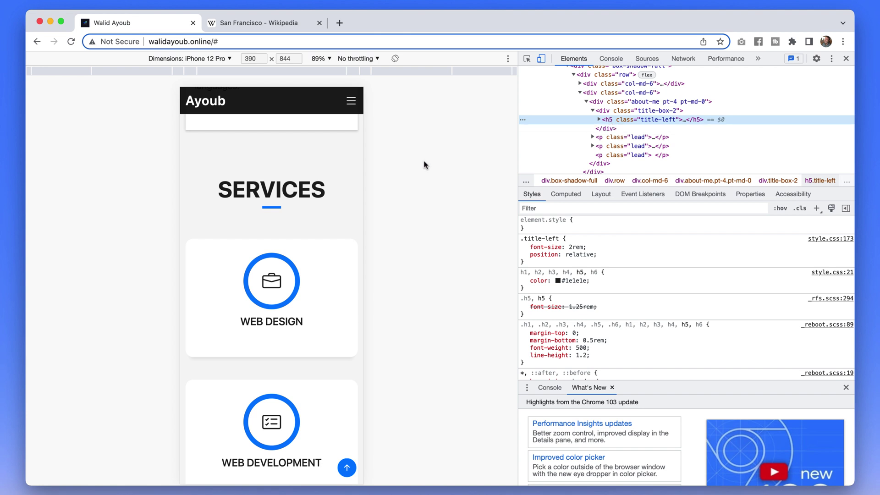
Close DevTools so the portfolio shows its full-width desktop layout.
click(846, 60)
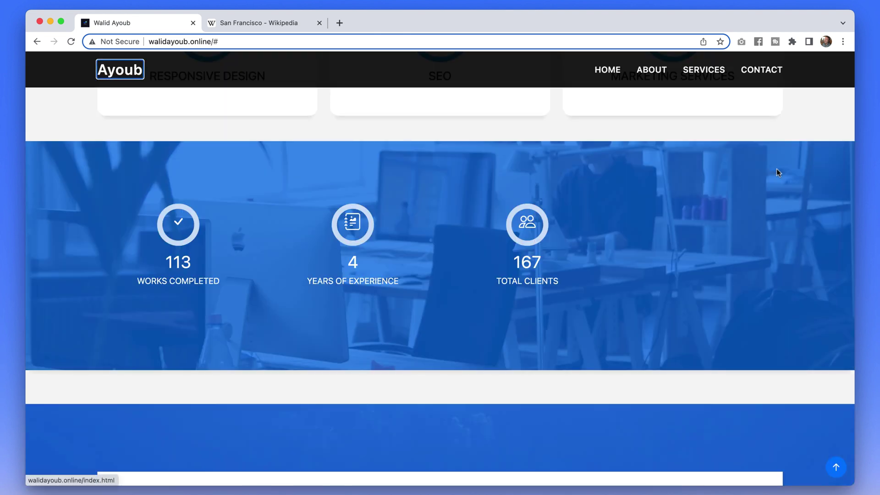
scroll(732, 226, up, 10)
scroll(733, 226, up, 10)
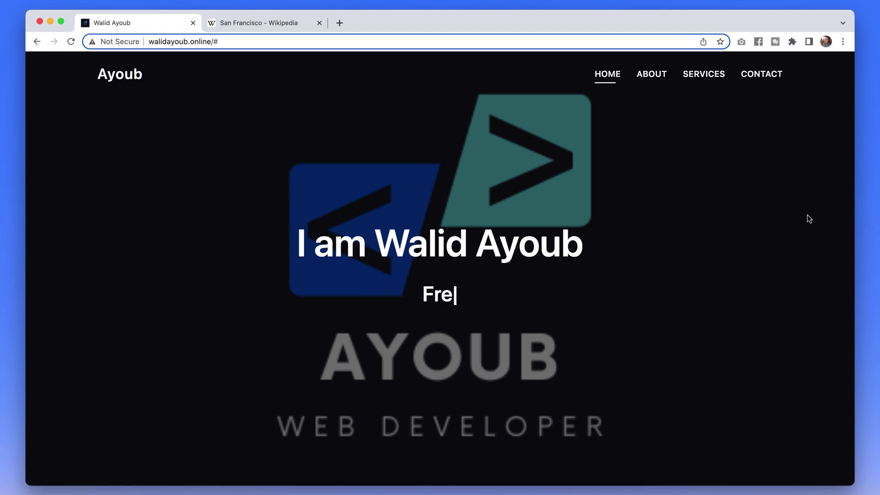
Close the Wikipedia tab, then view and dismiss the portfolio's Not Secure connection details.
click(319, 23)
click(119, 42)
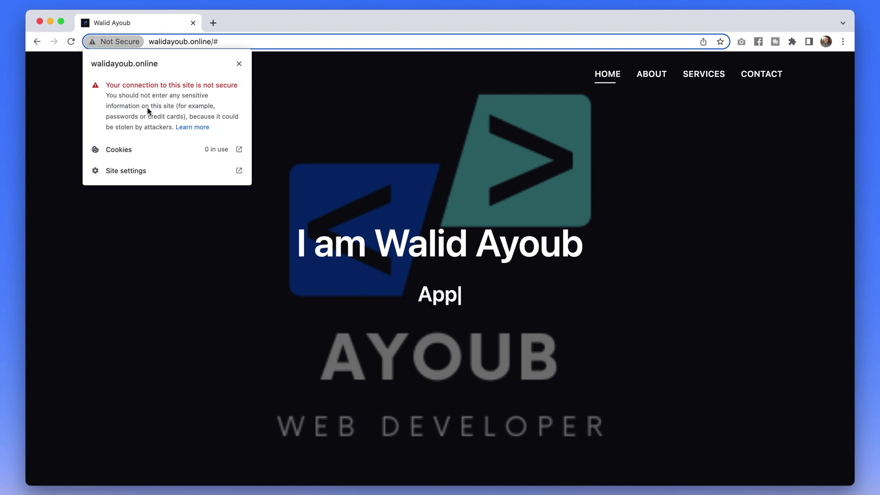
click(239, 63)
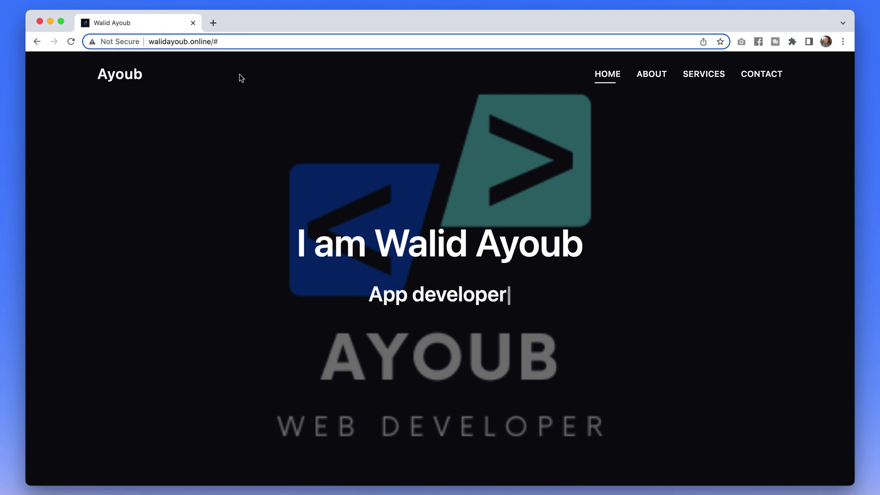